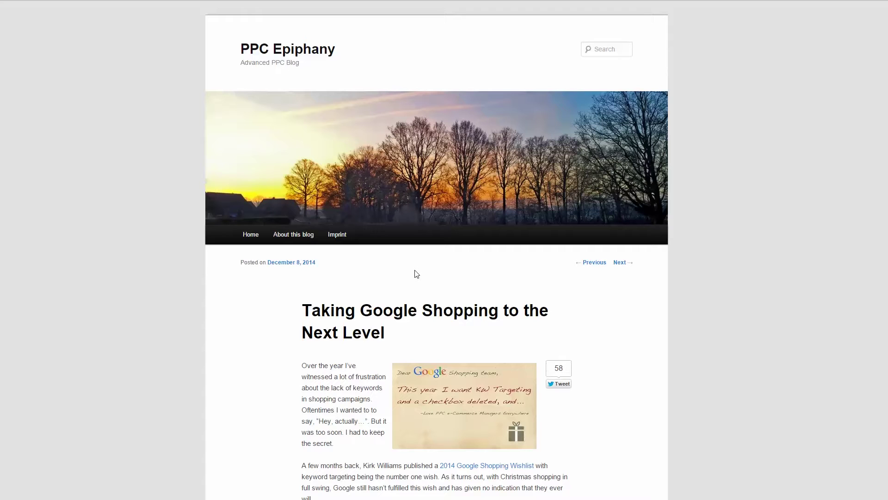
Scroll through the PPC Epiphany post 'Taking Google Shopping to the Next Level'.
{"action": "scroll", "coordinate": [417, 274], "scroll_direction": "down", "scroll_amount": 10}
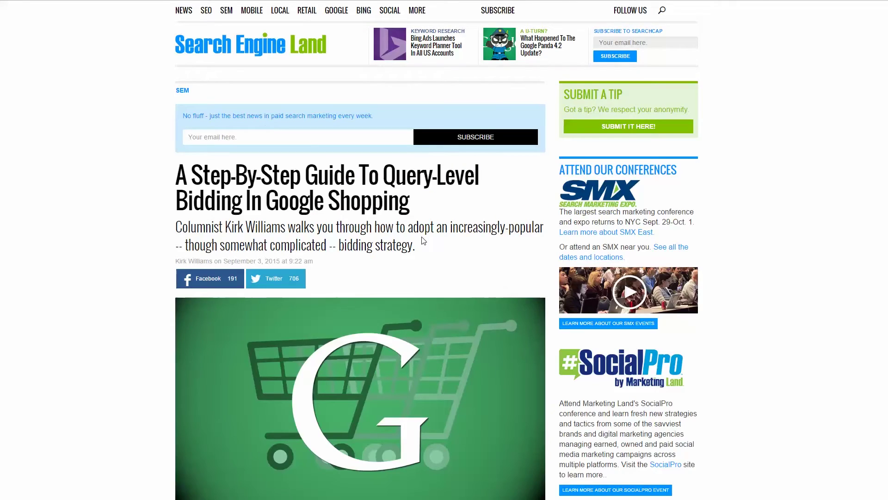
{"action": "scroll", "coordinate": [422, 240], "scroll_direction": "down", "scroll_amount": 20}
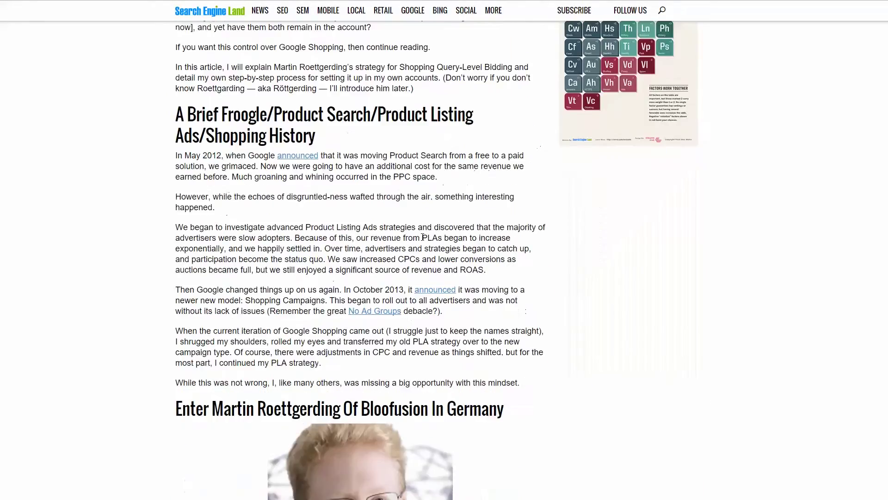
{"action": "scroll", "coordinate": [421, 237], "scroll_direction": "down", "scroll_amount": 14}
{"action": "scroll", "coordinate": [333, 308], "scroll_direction": "down", "scroll_amount": 3}
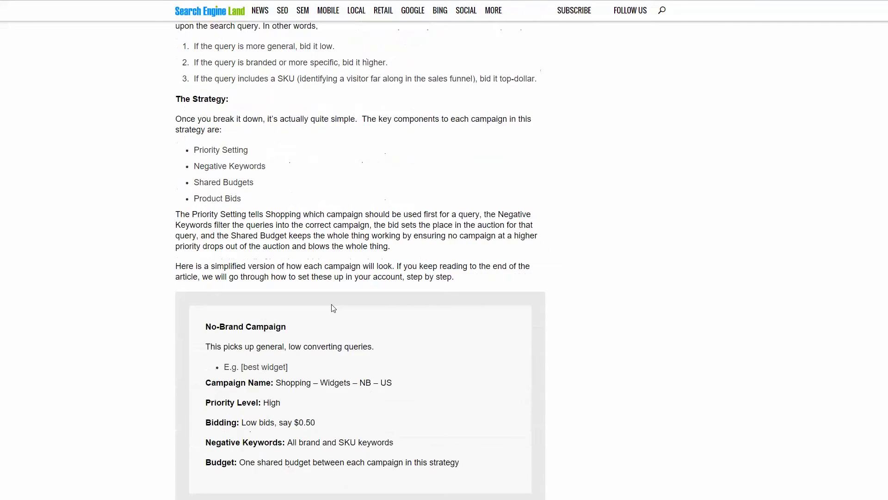
{"action": "scroll", "coordinate": [333, 308], "scroll_direction": "down", "scroll_amount": 3}
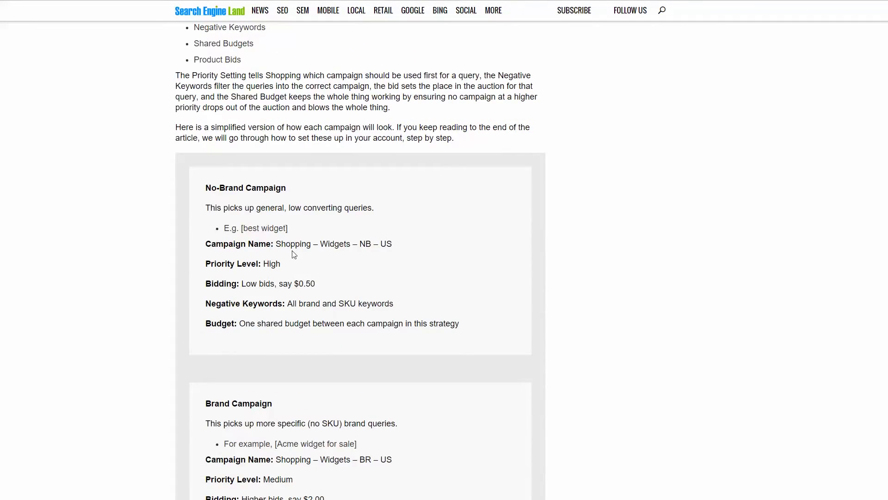
{"action": "scroll", "coordinate": [293, 254], "scroll_direction": "down", "scroll_amount": 18}
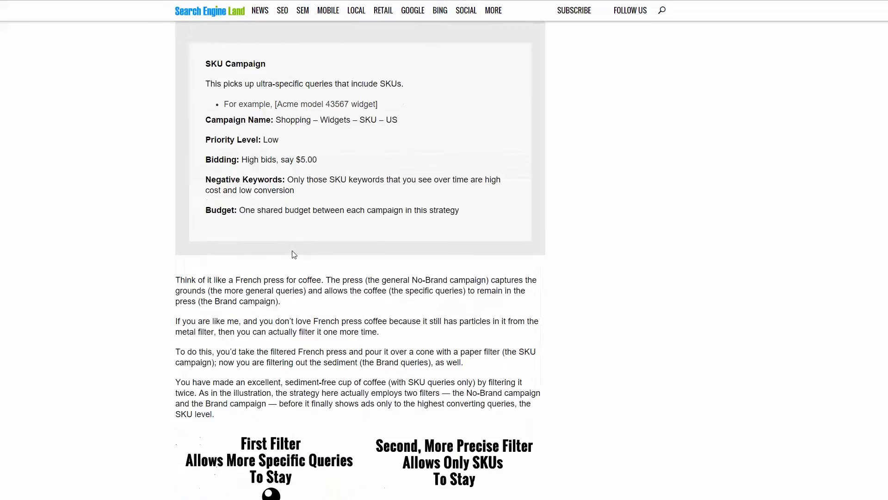
{"action": "scroll", "coordinate": [292, 251], "scroll_direction": "down", "scroll_amount": 20}
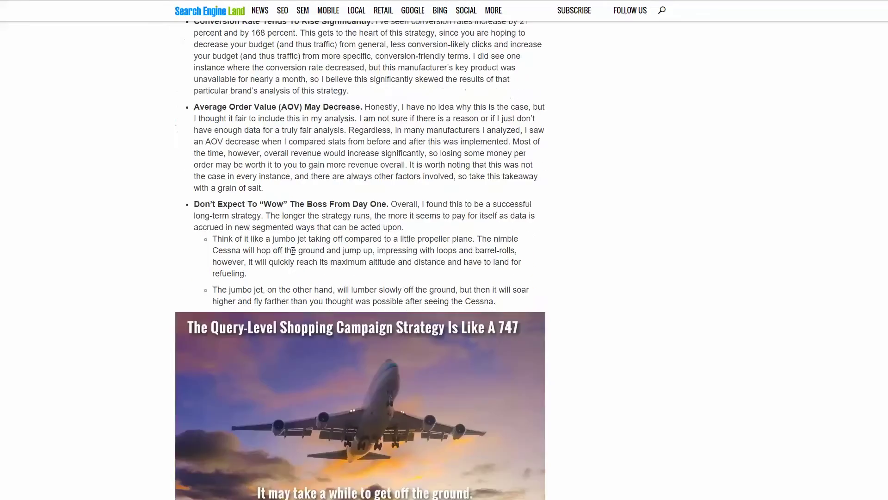
{"action": "scroll", "coordinate": [292, 251], "scroll_direction": "down", "scroll_amount": 6}
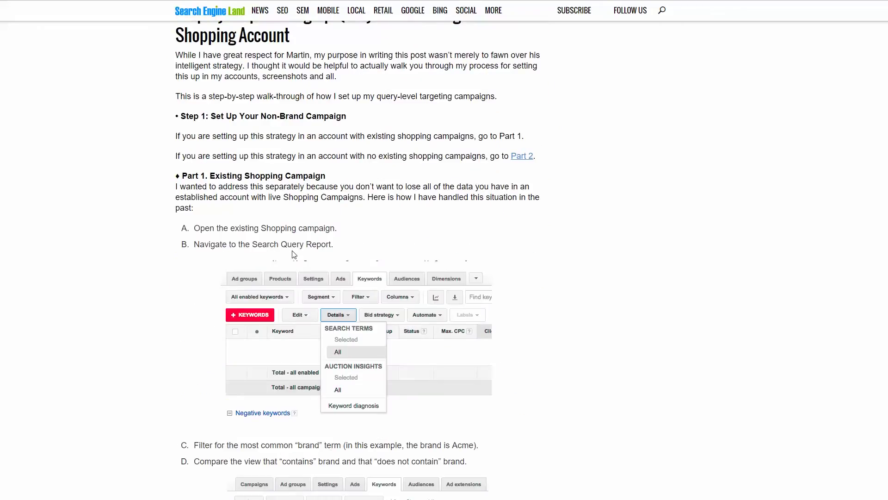
{"action": "scroll", "coordinate": [293, 250], "scroll_direction": "up", "scroll_amount": 17}
{"action": "scroll", "coordinate": [292, 252], "scroll_direction": "up", "scroll_amount": 20}
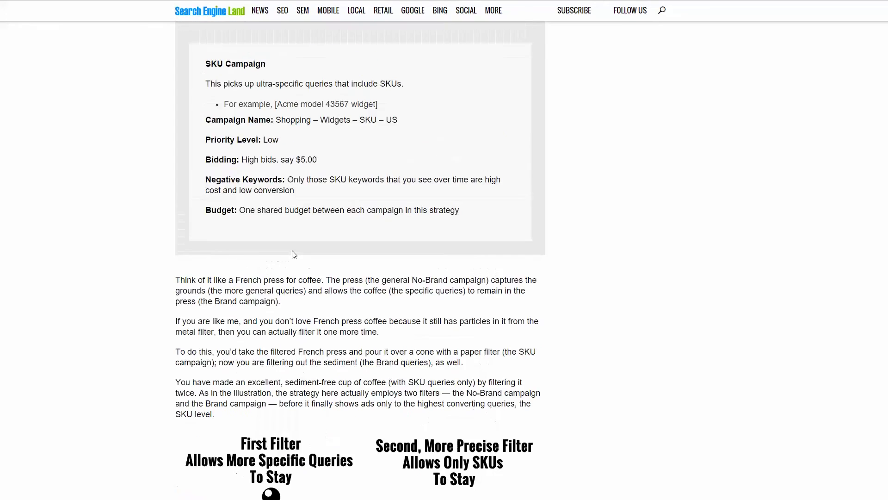
{"action": "scroll", "coordinate": [293, 251], "scroll_direction": "up", "scroll_amount": 10}
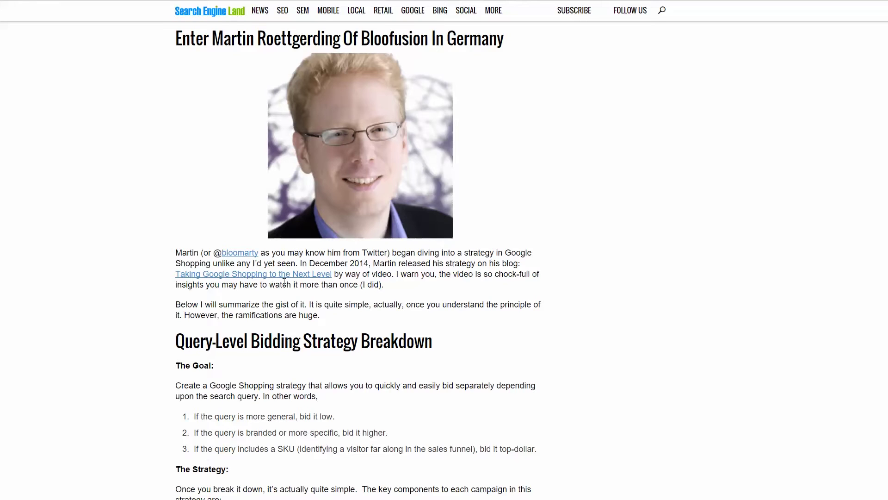
{"action": "scroll", "coordinate": [292, 251], "scroll_direction": "up", "scroll_amount": 2}
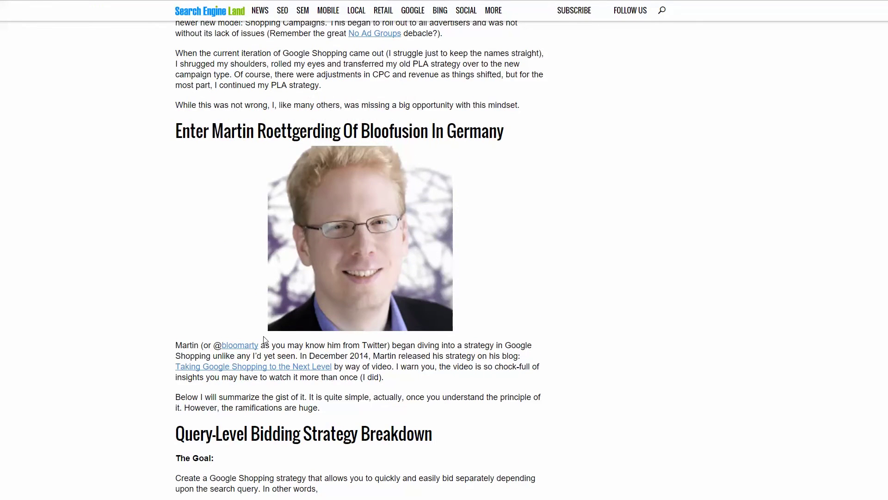
{"action": "scroll", "coordinate": [262, 340], "scroll_direction": "up", "scroll_amount": 4}
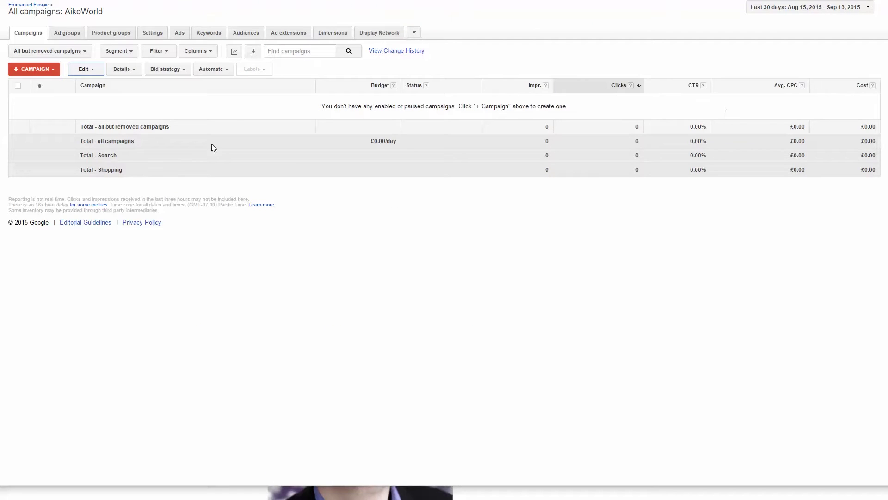
Start a new Shopping campaign named 'Shopping Generic'.
{"action": "left_click", "coordinate": [46, 70]}
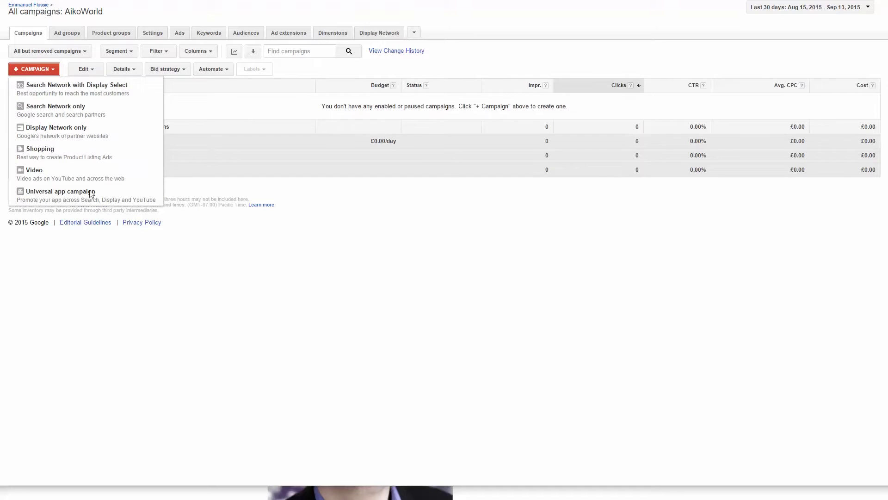
{"action": "left_click", "coordinate": [68, 160]}
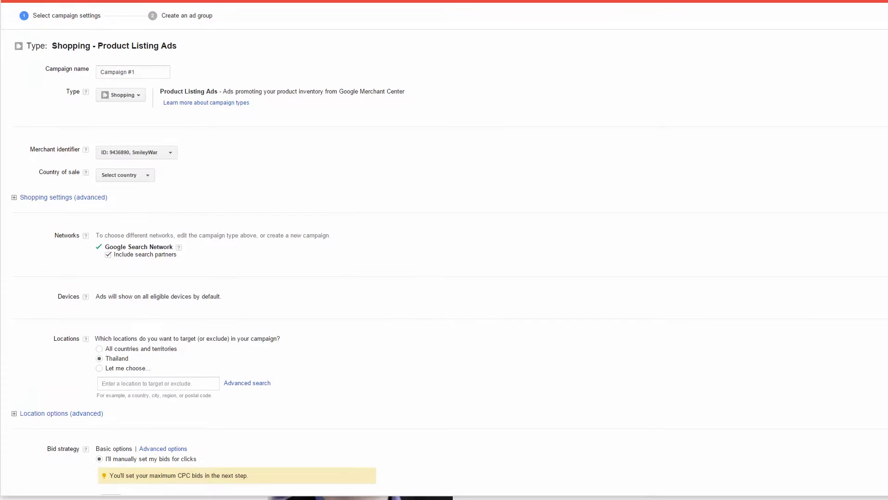
{"action": "left_click_drag", "start_coordinate": [155, 73], "coordinate": [65, 67]}
{"action": "type", "text": "Shopping Generic"}
Set country of sale to United Kingdom, High priority, £.50 default bid and £1 daily budget.
{"action": "left_click", "coordinate": [124, 177]}
{"action": "left_click", "coordinate": [122, 452]}
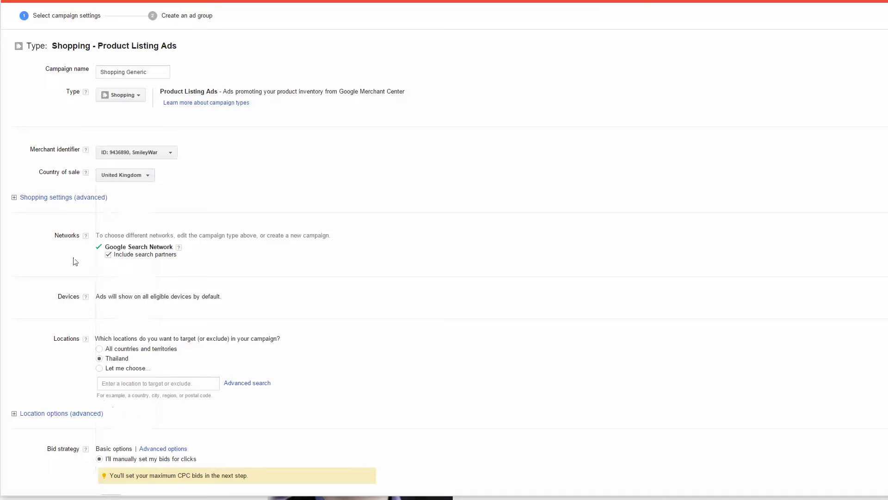
{"action": "left_click", "coordinate": [88, 197]}
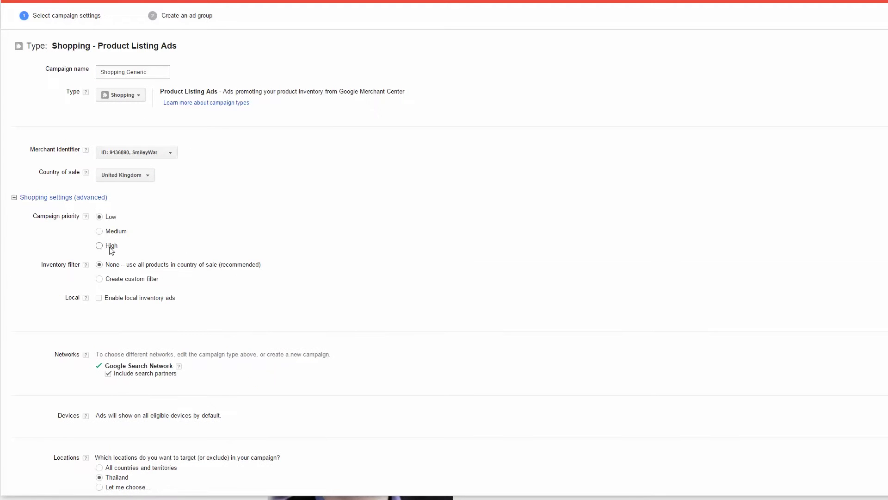
{"action": "left_click", "coordinate": [99, 245]}
{"action": "left_click", "coordinate": [100, 245]}
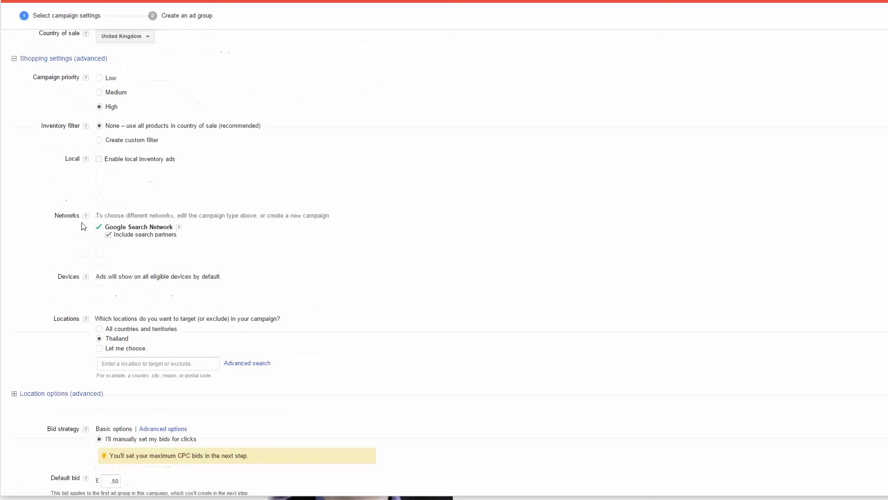
{"action": "scroll", "coordinate": [138, 278], "scroll_direction": "down", "scroll_amount": 4}
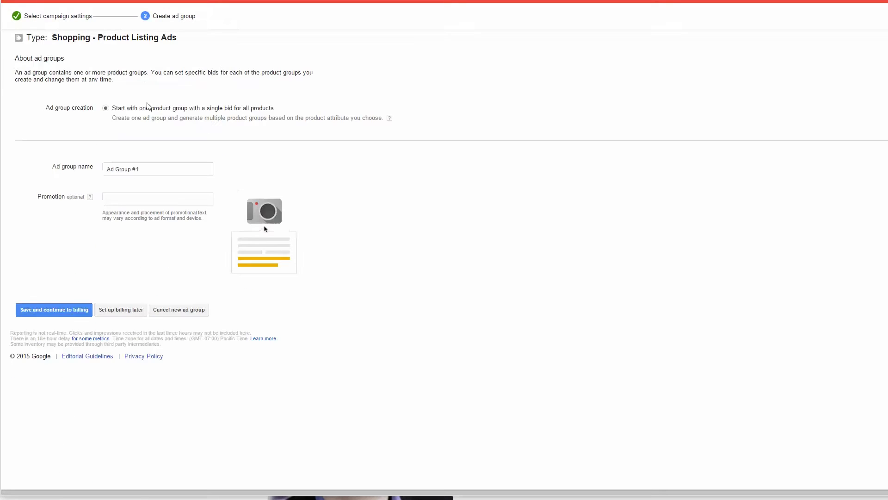
Create Ad Group #1 without billing, pause it, and return to All campaigns.
{"action": "left_click", "coordinate": [132, 314]}
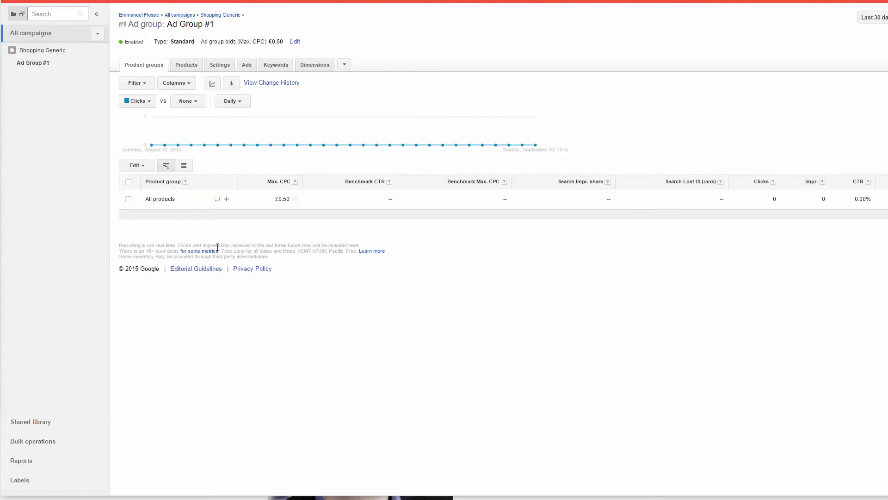
{"action": "left_click", "coordinate": [133, 41]}
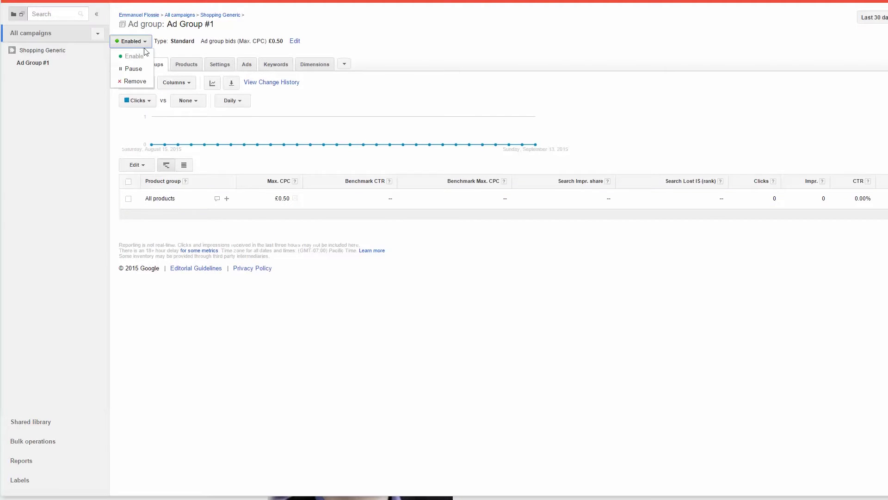
{"action": "left_click", "coordinate": [130, 67]}
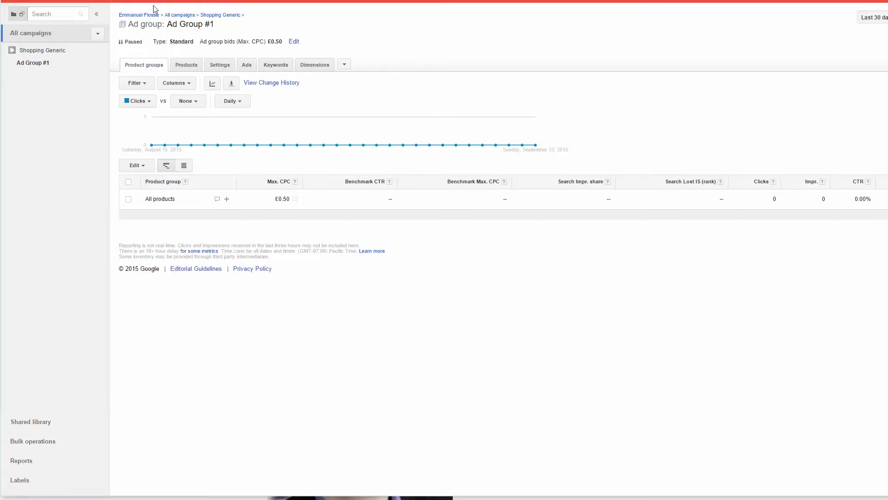
{"action": "left_click", "coordinate": [174, 15]}
Start another Shopping campaign named 'Shopping Branded'.
{"action": "left_click", "coordinate": [148, 46]}
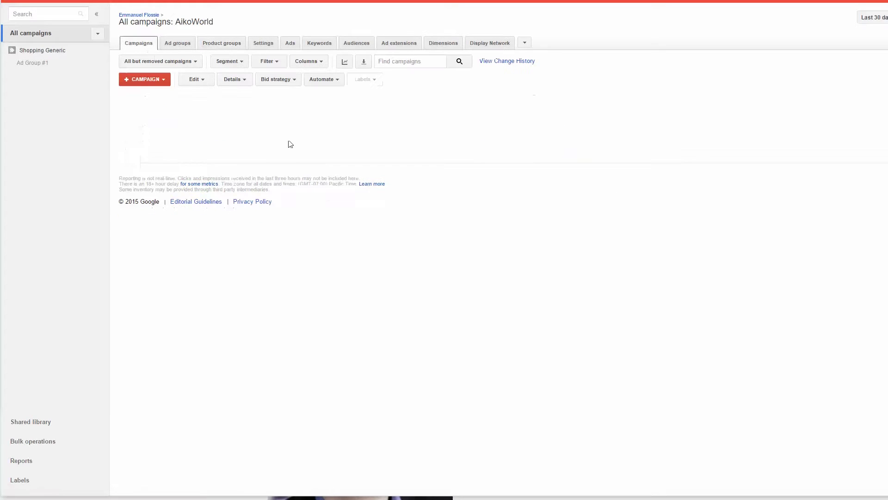
{"action": "left_click", "coordinate": [149, 80]}
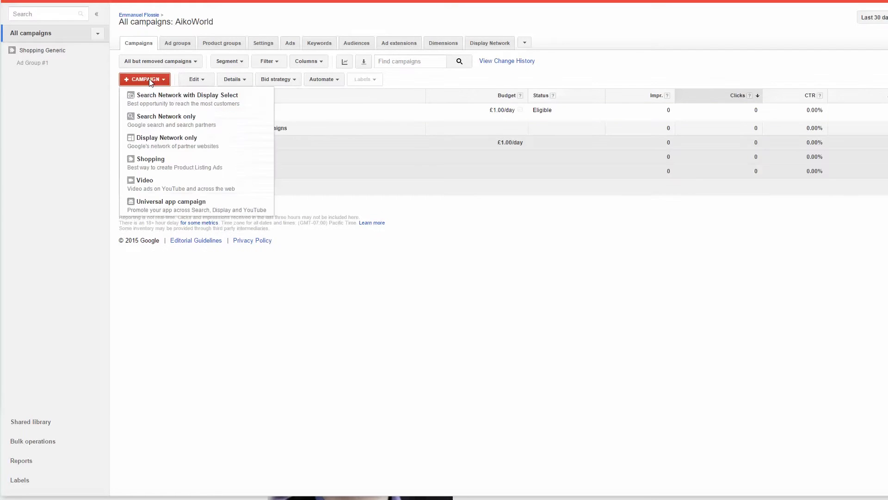
{"action": "left_click", "coordinate": [149, 164]}
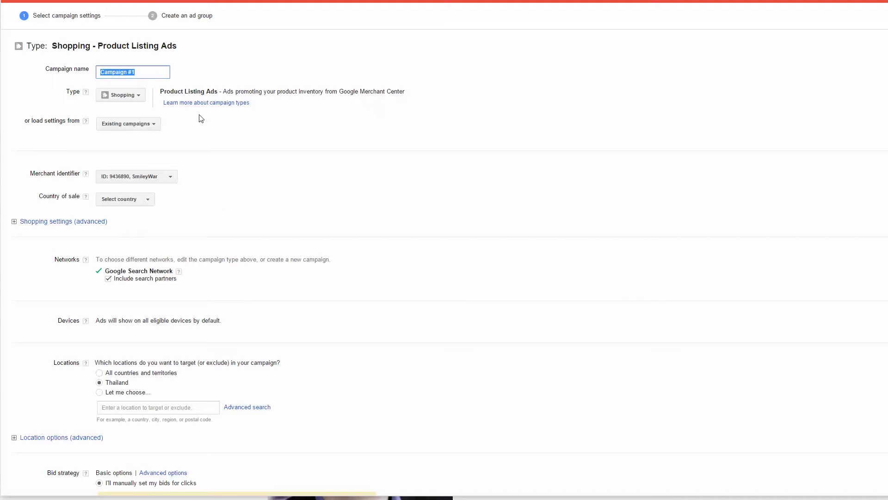
{"action": "type", "text": "Shopping Branded"}
Give Shopping Branded Medium priority, a daily budget, and United Kingdom as country of sale.
{"action": "left_click", "coordinate": [60, 222]}
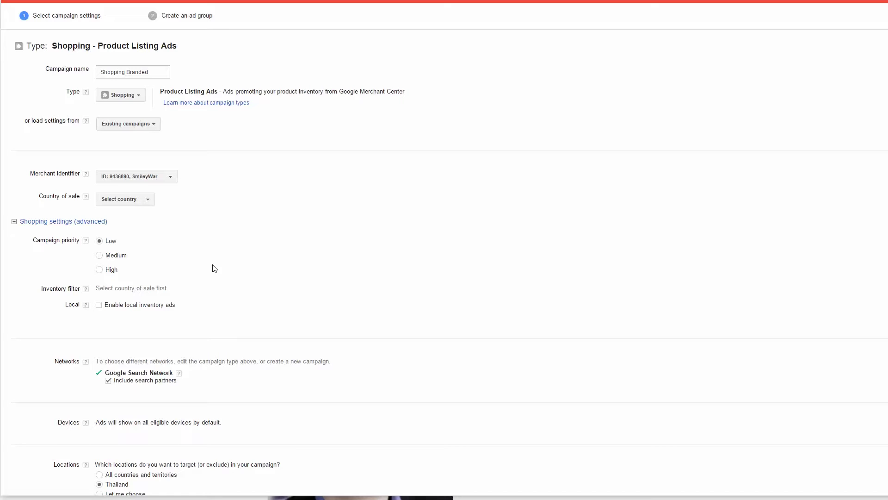
{"action": "left_click", "coordinate": [109, 256]}
{"action": "scroll", "coordinate": [181, 257], "scroll_direction": "down", "scroll_amount": 7}
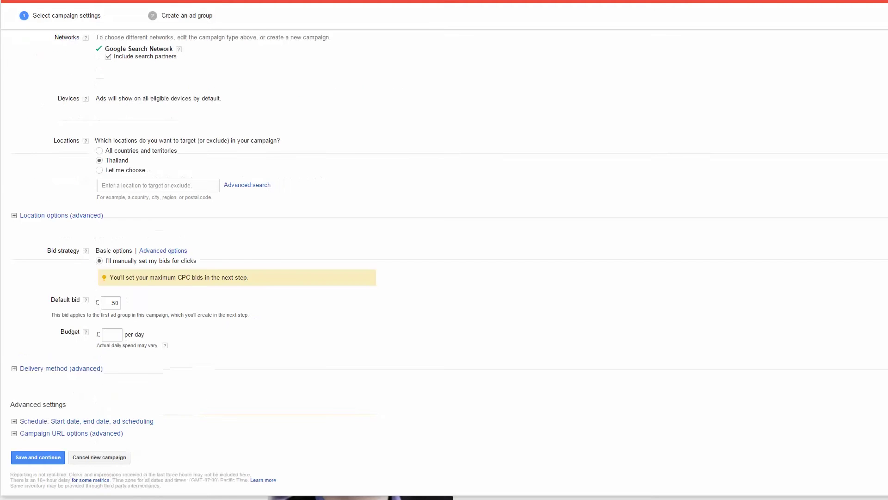
{"action": "left_click", "coordinate": [116, 334]}
{"action": "left_click", "coordinate": [35, 458]}
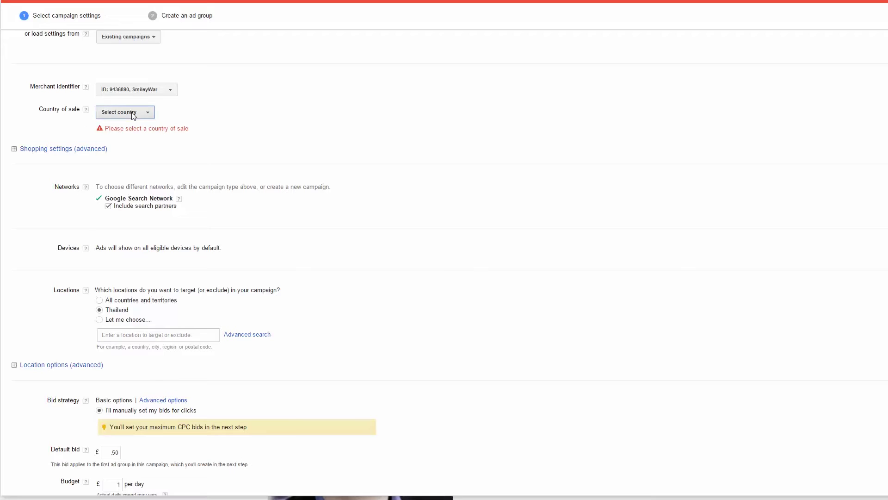
{"action": "left_click", "coordinate": [119, 112]}
{"action": "left_click", "coordinate": [125, 388]}
{"action": "scroll", "coordinate": [121, 455], "scroll_direction": "down", "scroll_amount": 4}
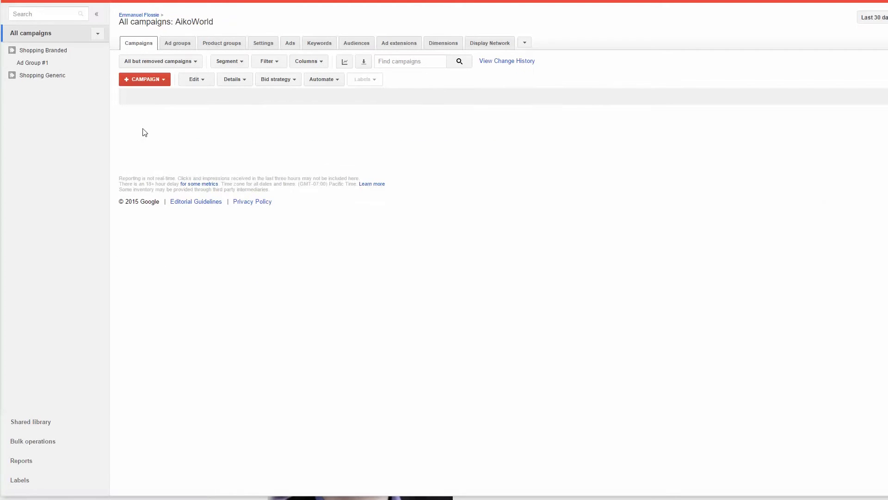
Pause both the Shopping Generic and Shopping Branded campaigns.
{"action": "left_click", "coordinate": [150, 112]}
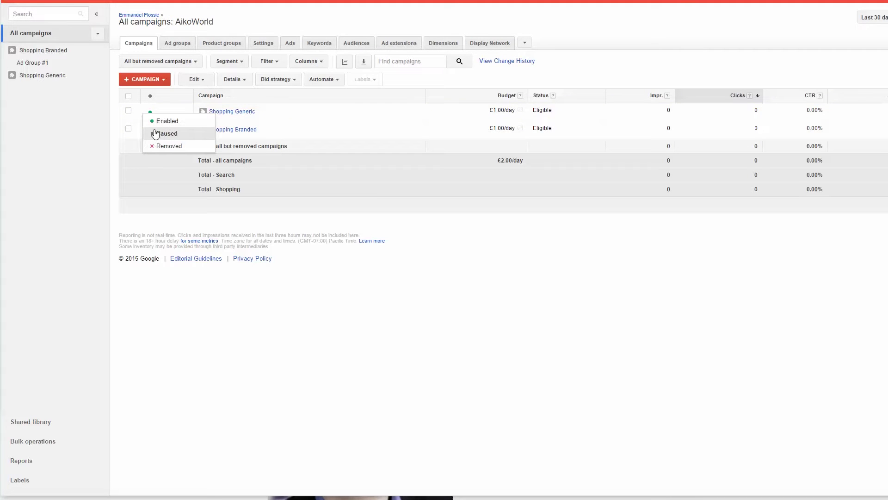
{"action": "left_click", "coordinate": [154, 133]}
{"action": "left_click", "coordinate": [150, 130]}
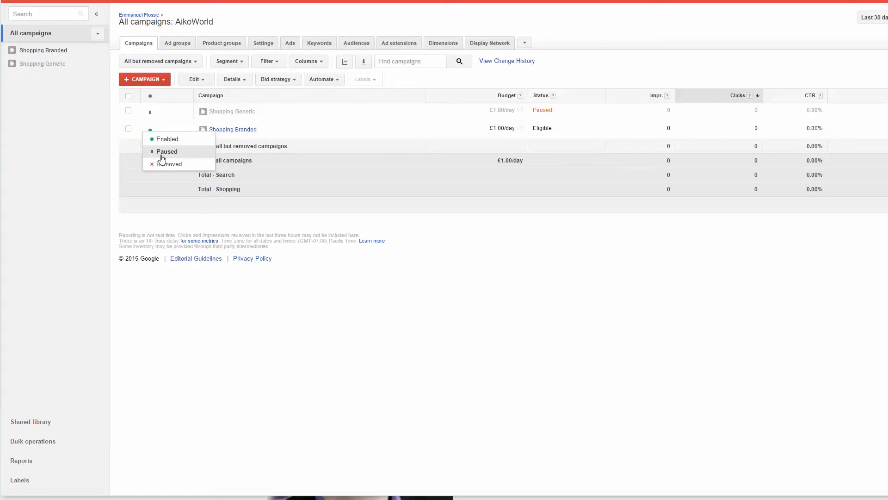
{"action": "left_click", "coordinate": [163, 152]}
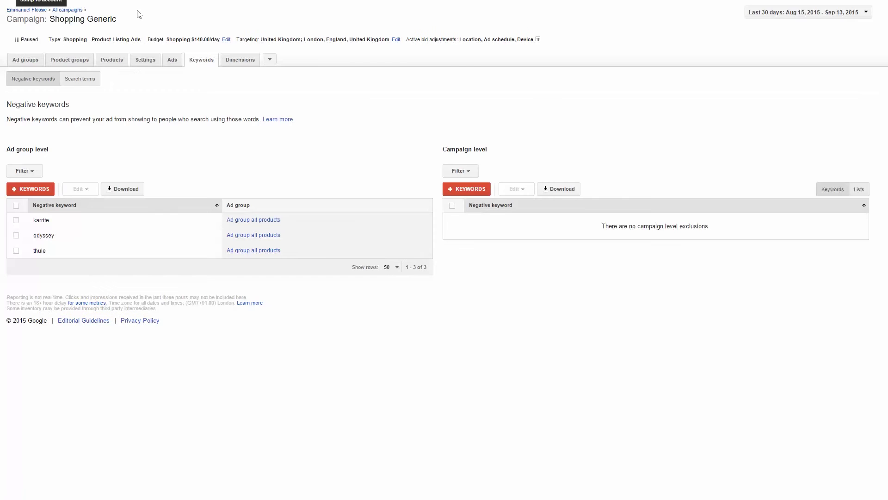
Review Shopping Generic's ad groups and negatives, reload, and show its campaign-level negative lists.
{"action": "left_click", "coordinate": [26, 60]}
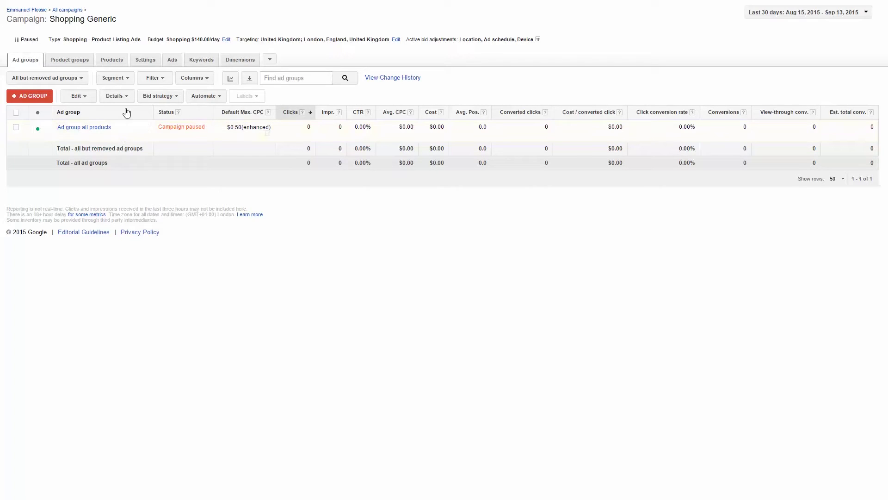
{"action": "left_click", "coordinate": [204, 67]}
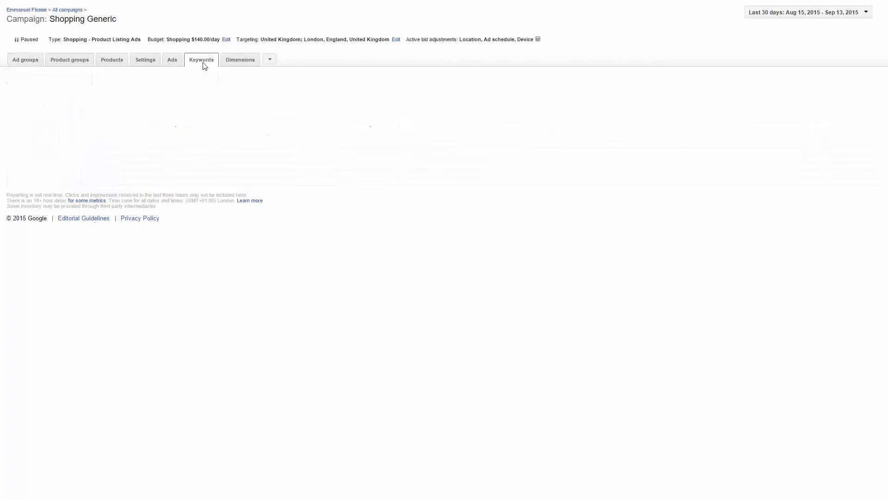
{"action": "right_click", "coordinate": [292, 124]}
{"action": "left_click", "coordinate": [368, 152]}
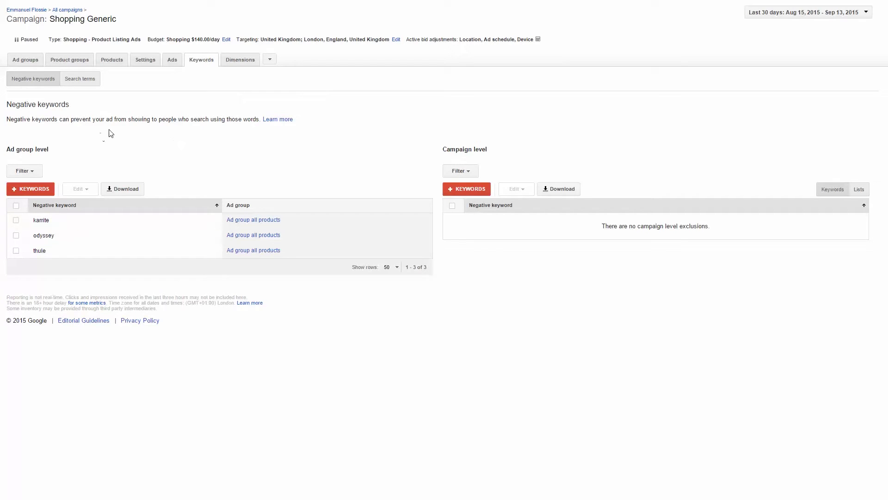
{"action": "left_click", "coordinate": [93, 17]}
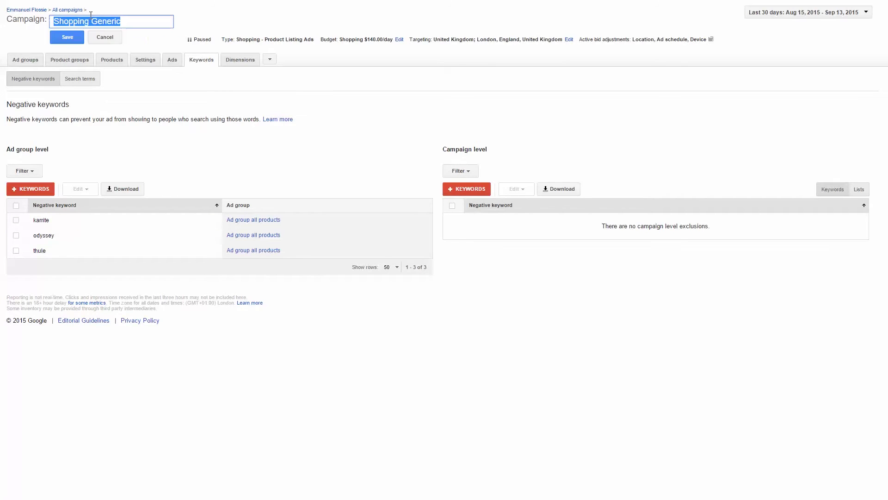
{"action": "left_click", "coordinate": [107, 38]}
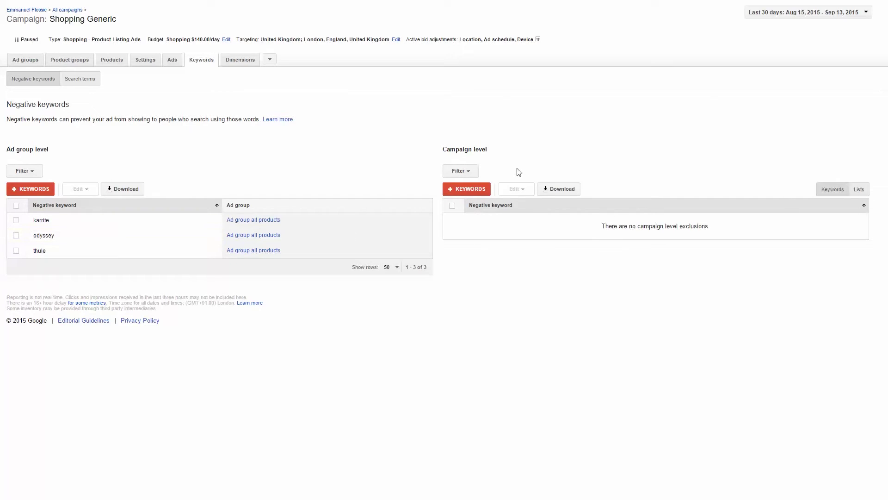
{"action": "left_click", "coordinate": [859, 189]}
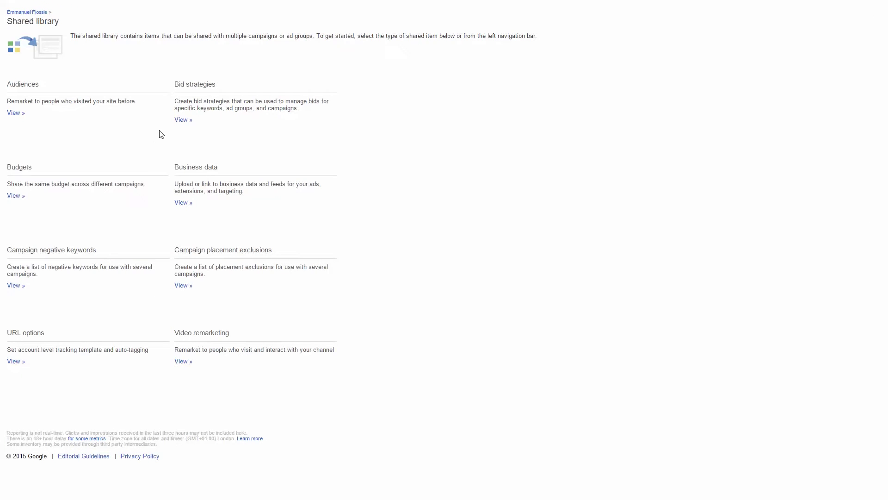
{"action": "left_click", "coordinate": [16, 286]}
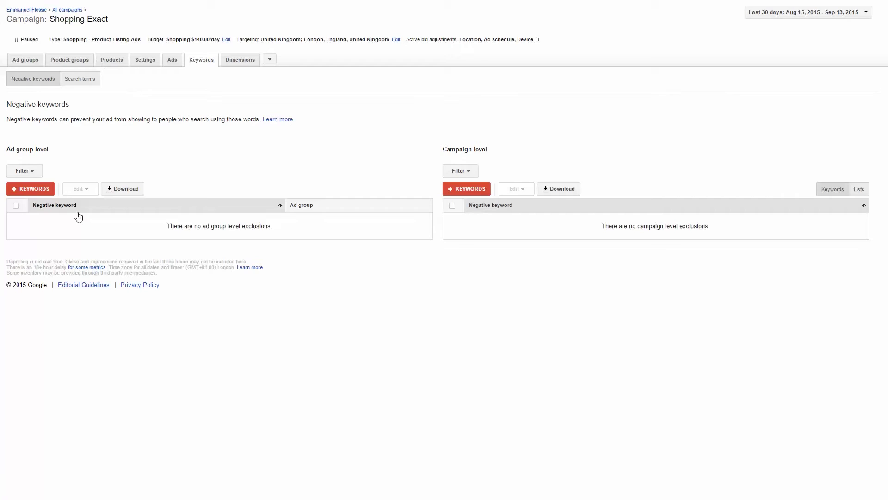
Show the Shopping list attached to Shopping Exact at campaign level, leaving its name unchanged.
{"action": "left_click", "coordinate": [860, 190]}
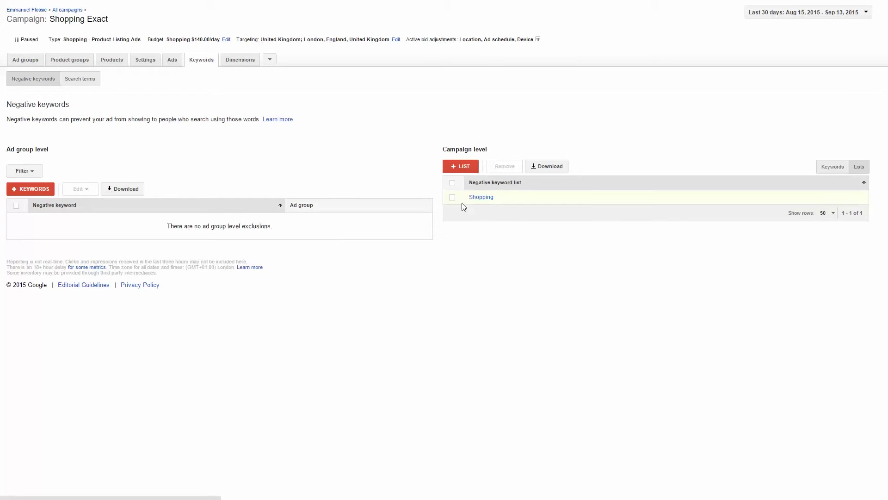
{"action": "left_click", "coordinate": [103, 21]}
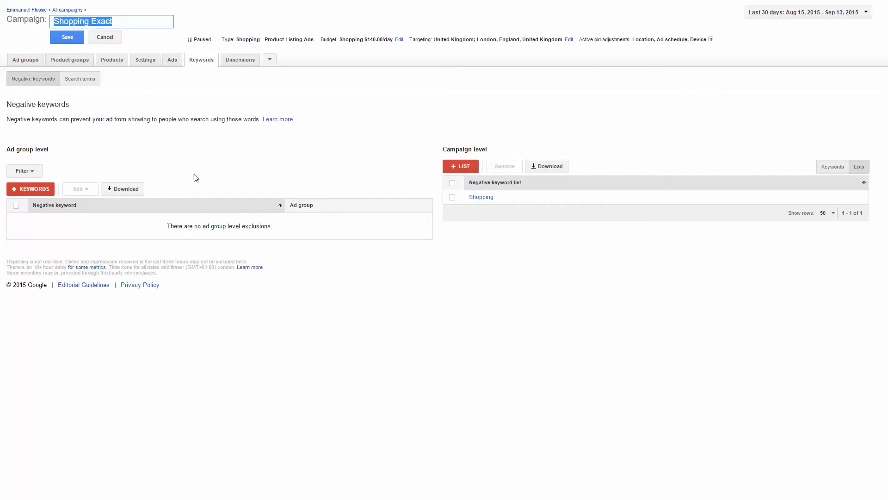
{"action": "key", "text": "End"}
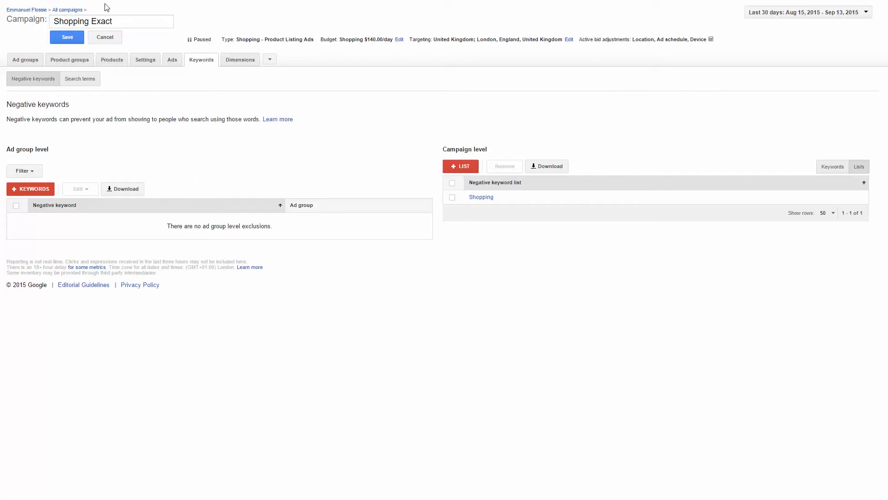
{"action": "left_click", "coordinate": [100, 40]}
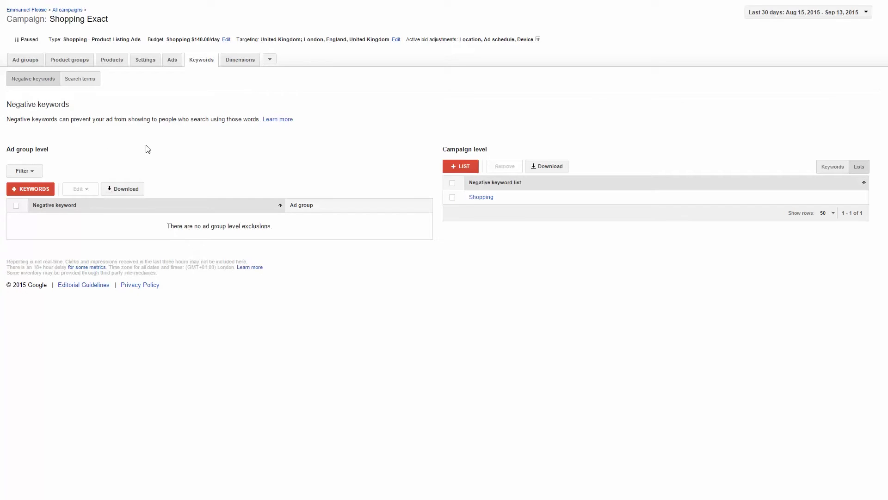
Add ad-group negative keywords 591, 561 and 532 to Shopping Exact's Ad group all products.
{"action": "left_click", "coordinate": [42, 189]}
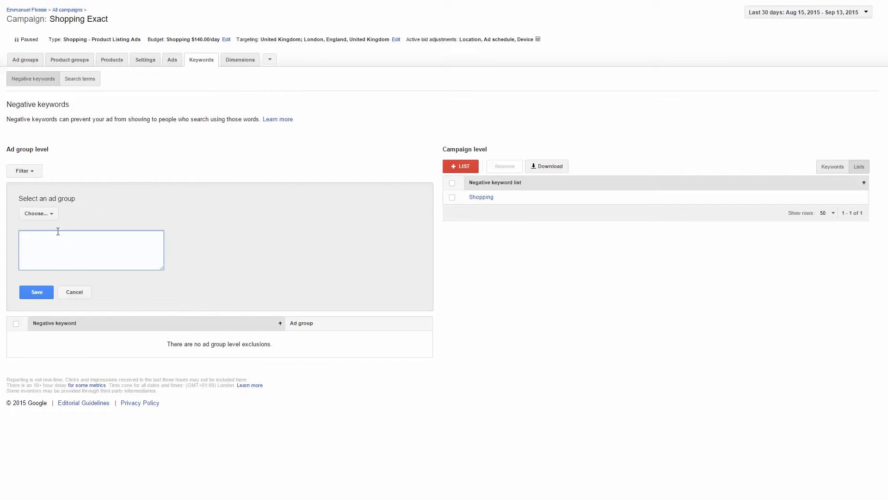
{"action": "left_click", "coordinate": [44, 215]}
{"action": "left_click", "coordinate": [47, 273]}
{"action": "left_click", "coordinate": [51, 259]}
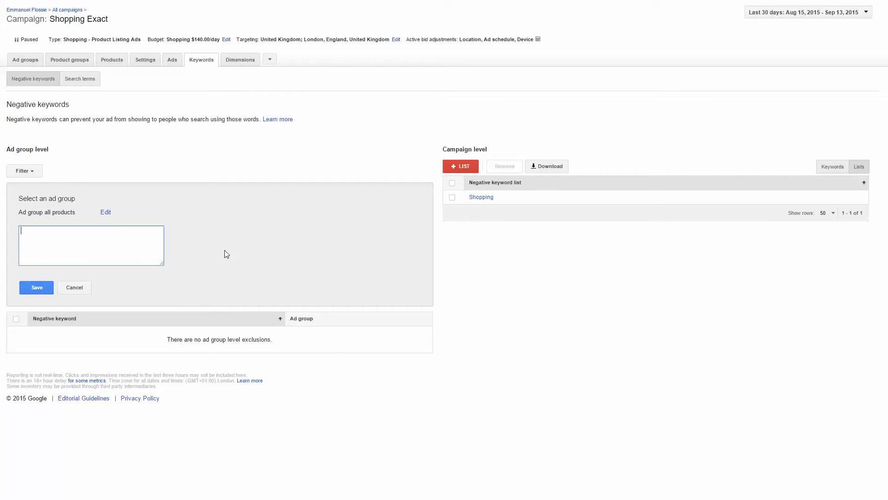
{"action": "type", "text": "591"}
{"action": "key", "text": "Return"}
{"action": "type", "text": "561 562"}
{"action": "left_click", "coordinate": [36, 287]}
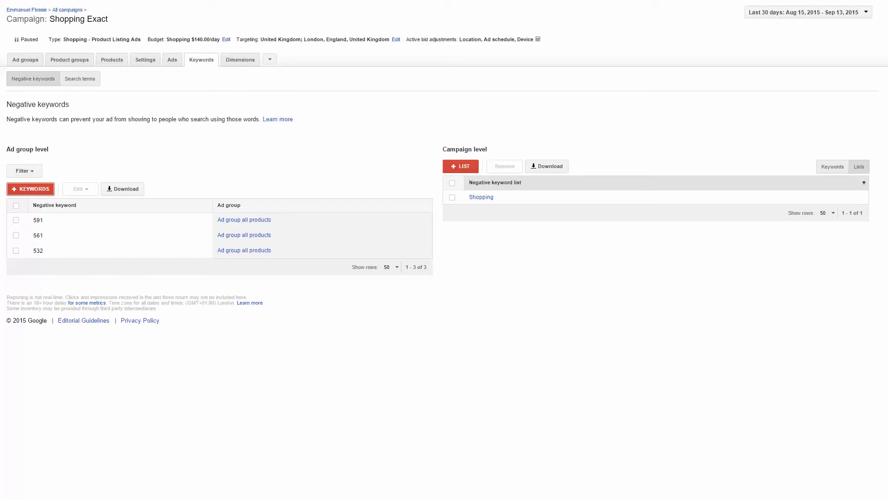
Open the Fireking Higher Price ad group and review its $12.00 item-ID product groups.
{"action": "mouse_move", "coordinate": [65, 497]}
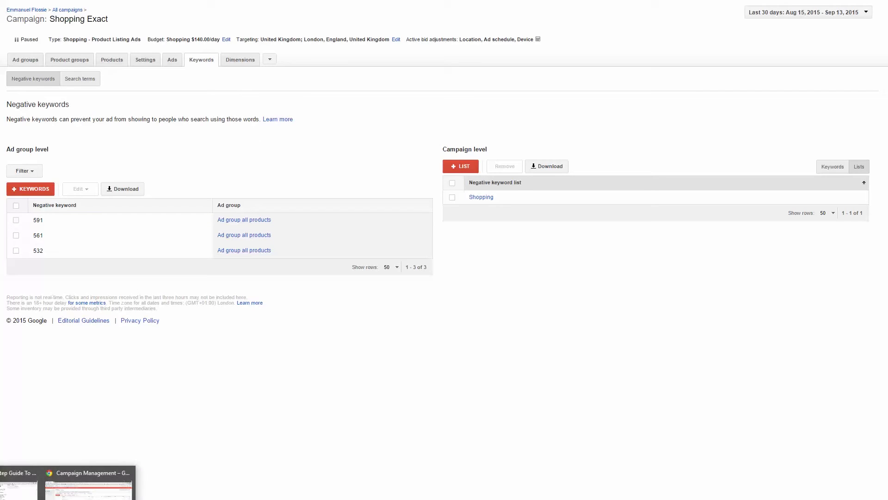
{"action": "mouse_move", "coordinate": [88, 483]}
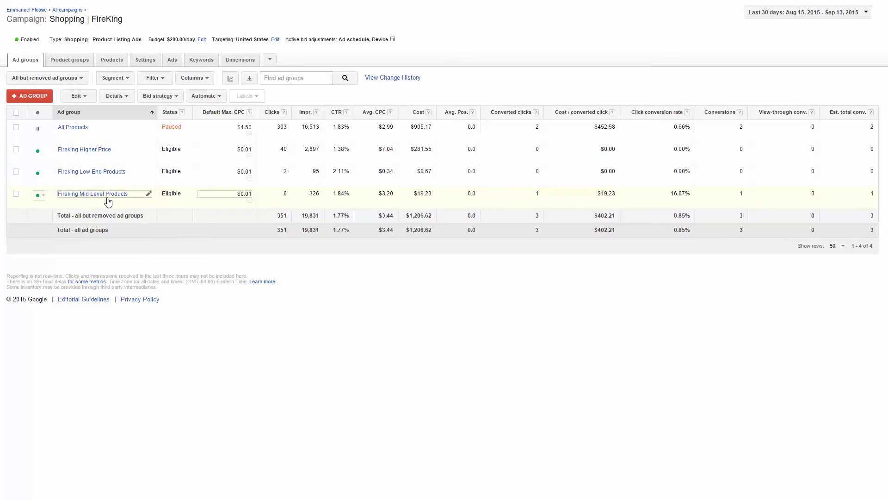
{"action": "left_click", "coordinate": [99, 151]}
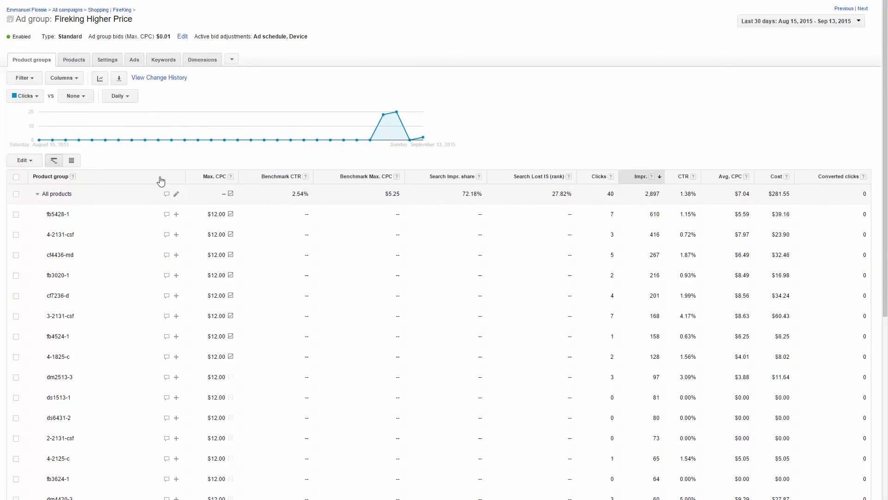
{"action": "scroll", "coordinate": [160, 180], "scroll_direction": "down", "scroll_amount": 5}
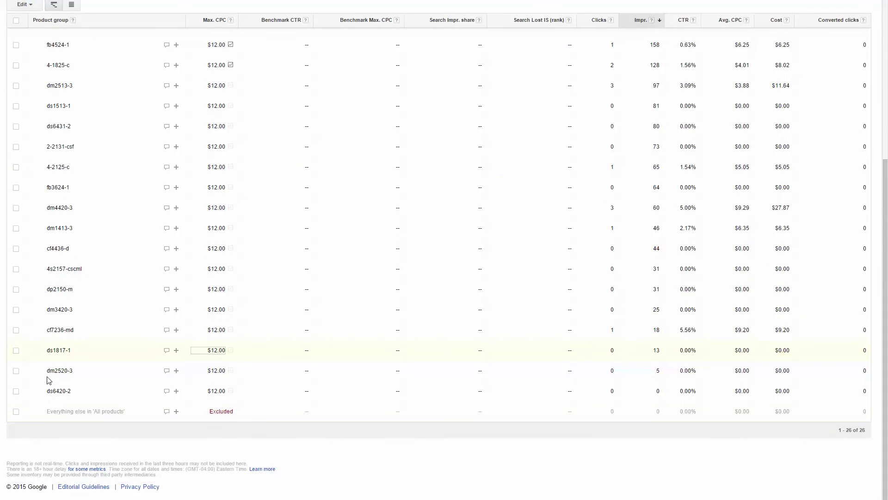
{"action": "scroll", "coordinate": [86, 312], "scroll_direction": "up", "scroll_amount": 5}
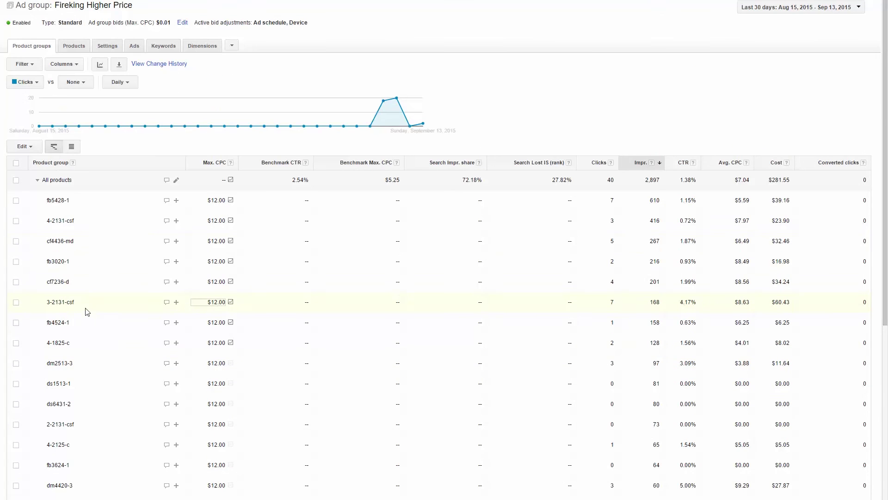
Try subdividing All products by Custom label 0, then cancel without saving.
{"action": "left_click", "coordinate": [177, 181]}
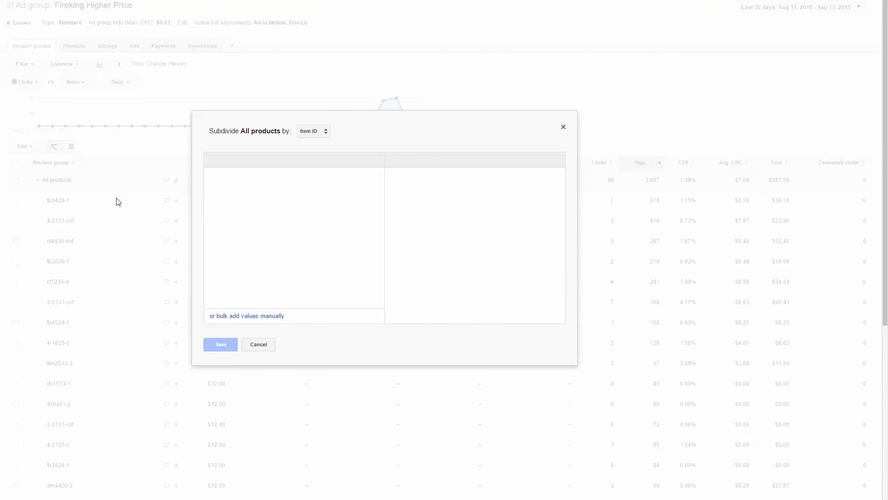
{"action": "left_click", "coordinate": [315, 131]}
{"action": "scroll", "coordinate": [341, 180], "scroll_direction": "down", "scroll_amount": 5}
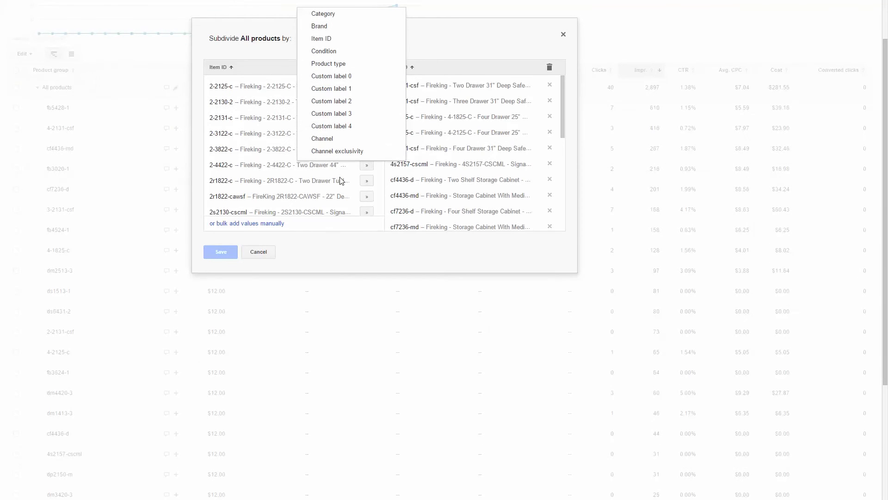
{"action": "left_click", "coordinate": [340, 77]}
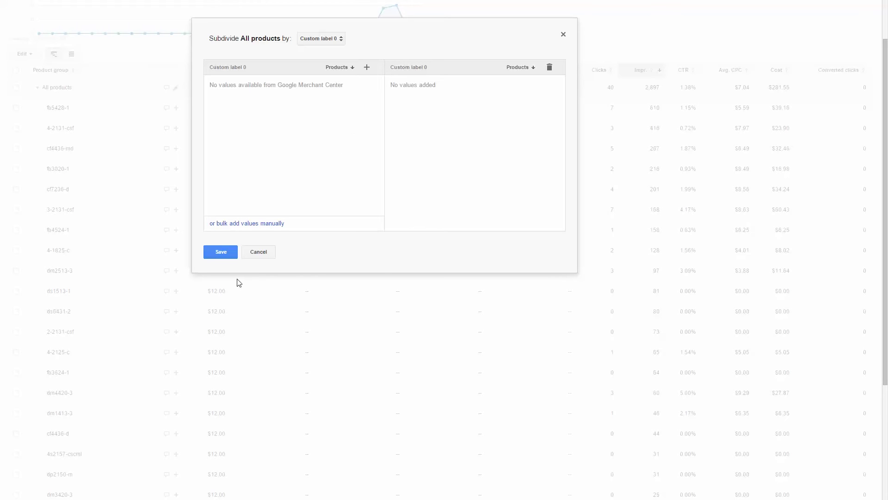
{"action": "left_click", "coordinate": [258, 252]}
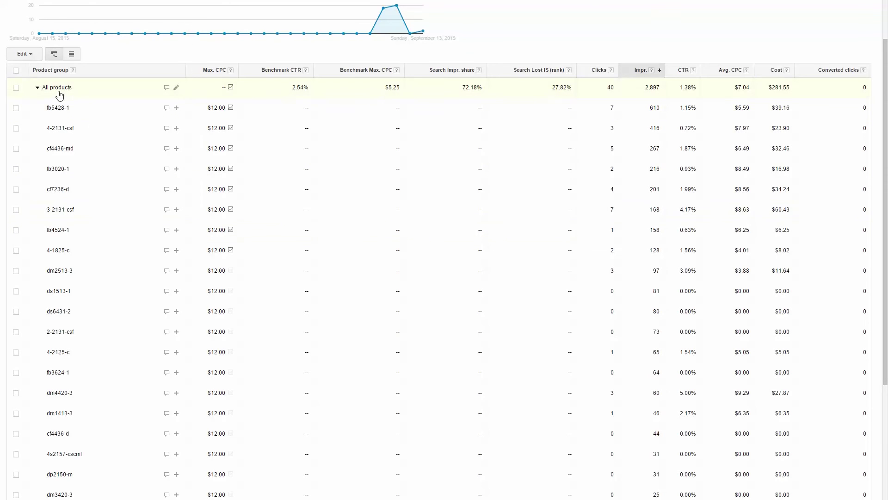
Preview the products in 'Everything else in All products', then close the product group details.
{"action": "scroll", "coordinate": [149, 200], "scroll_direction": "down", "scroll_amount": 5}
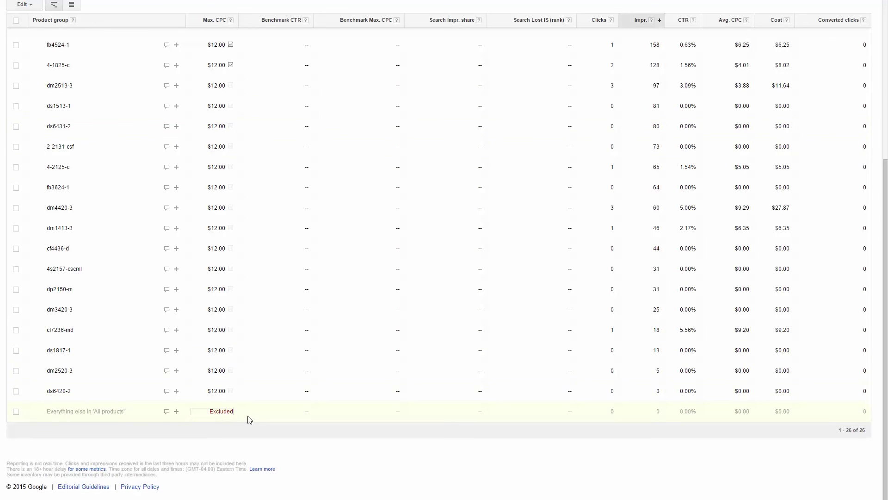
{"action": "left_click", "coordinate": [167, 412]}
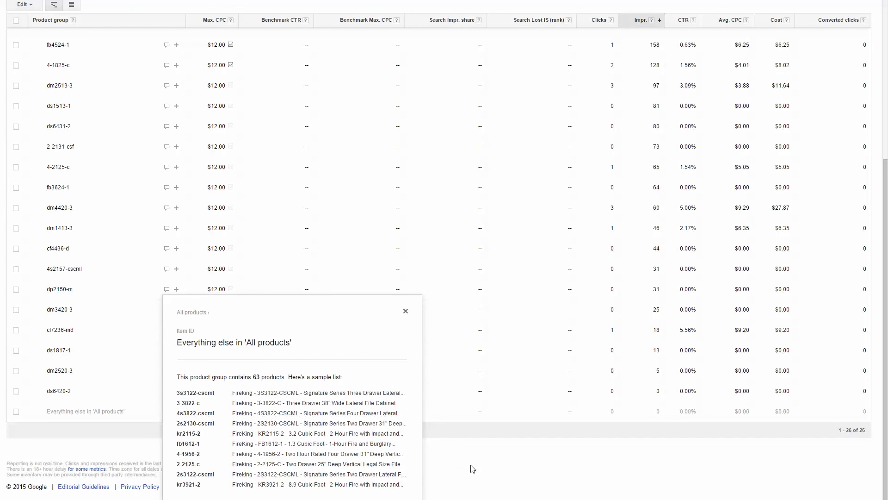
{"action": "left_click", "coordinate": [502, 470]}
{"action": "scroll", "coordinate": [115, 200], "scroll_direction": "up", "scroll_amount": 6}
{"action": "scroll", "coordinate": [115, 199], "scroll_direction": "up", "scroll_amount": 1}
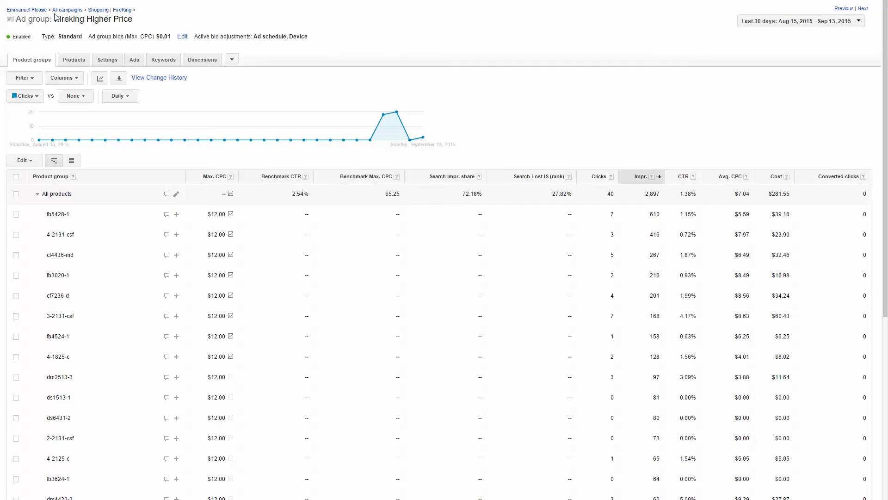
From the Shopping | FireKing ad groups list, open the Fireking Low End Products ad group.
{"action": "left_click", "coordinate": [108, 9]}
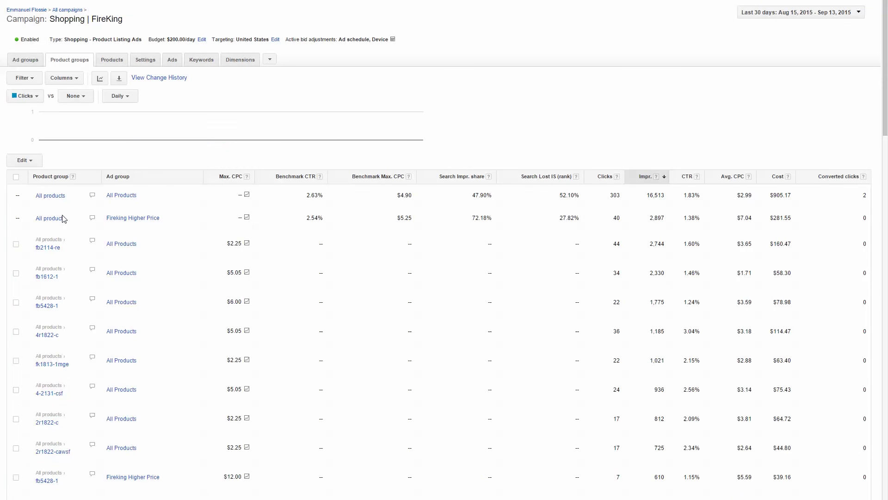
{"action": "left_click", "coordinate": [26, 60]}
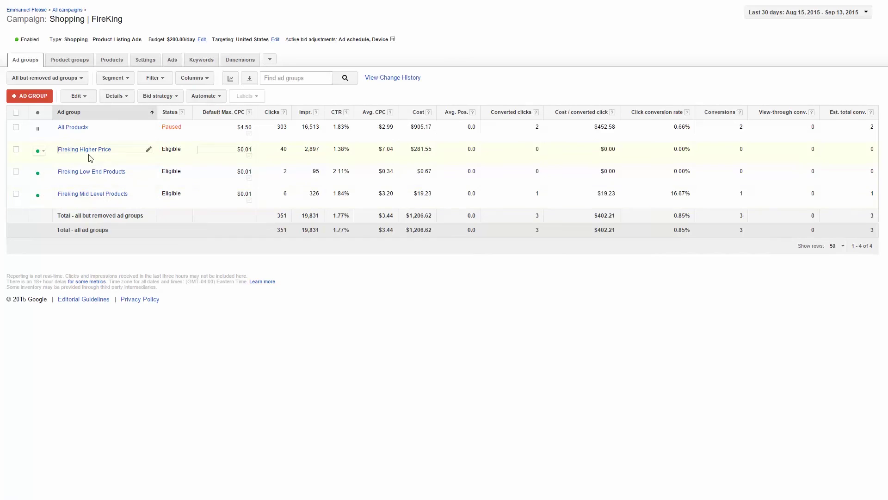
{"action": "left_click", "coordinate": [149, 172]}
{"action": "left_click", "coordinate": [185, 175]}
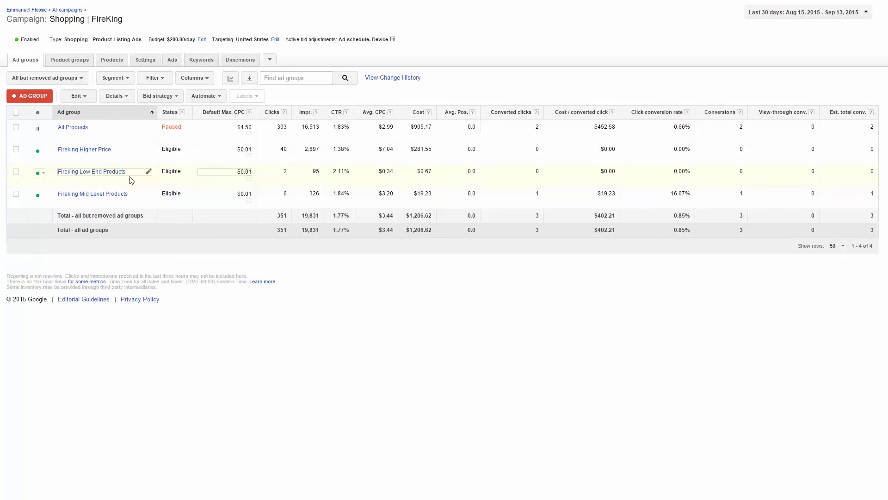
{"action": "left_click", "coordinate": [122, 172]}
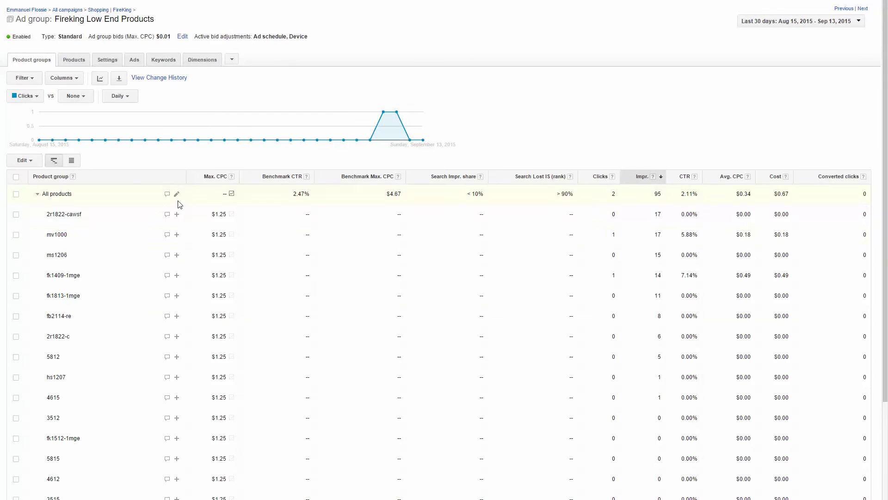
Inspect the subdivision attributes for All products, then cancel without saving changes.
{"action": "scroll", "coordinate": [190, 341], "scroll_direction": "down", "scroll_amount": 3}
{"action": "scroll", "coordinate": [119, 369], "scroll_direction": "up", "scroll_amount": 3}
{"action": "left_click", "coordinate": [178, 195]}
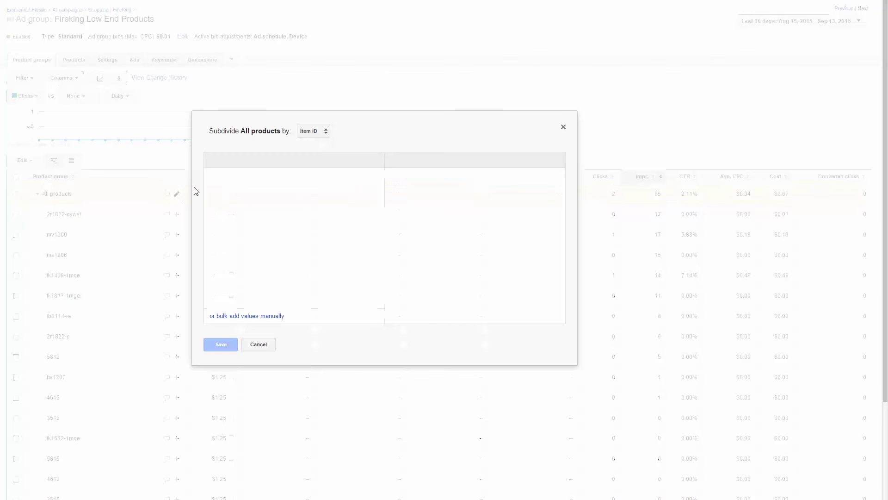
{"action": "left_click", "coordinate": [307, 129]}
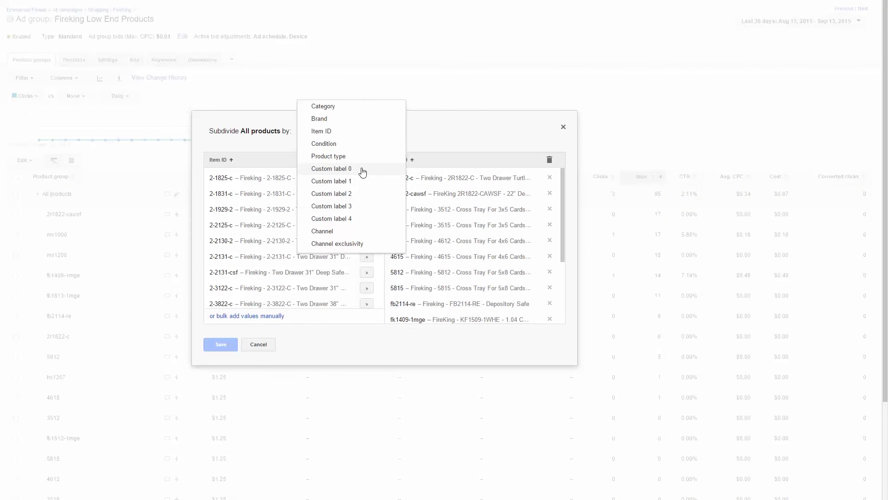
{"action": "left_click", "coordinate": [258, 345]}
{"action": "scroll", "coordinate": [245, 371], "scroll_direction": "down", "scroll_amount": 3}
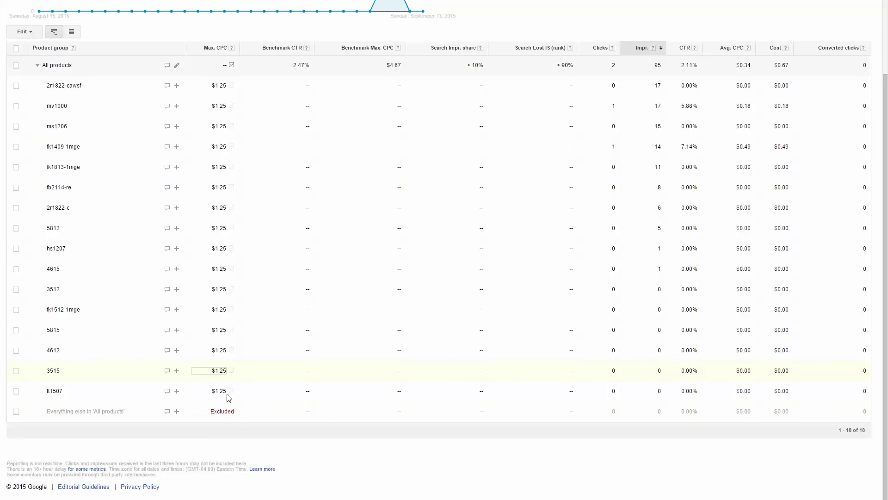
Scroll back to the top of the Fireking Low End Products ad group page.
{"action": "scroll", "coordinate": [194, 193], "scroll_direction": "up", "scroll_amount": 1}
{"action": "scroll", "coordinate": [197, 197], "scroll_direction": "up", "scroll_amount": 2}
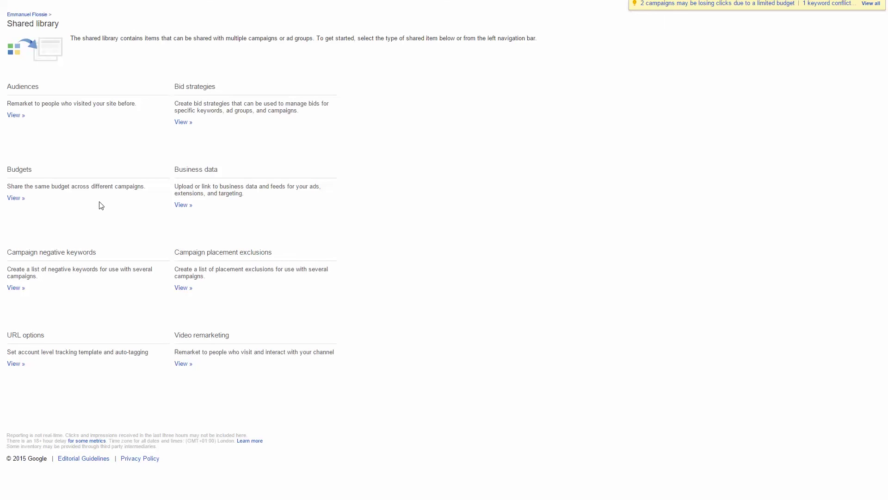
View shared budgets, preview new-budget delivery options without saving, then open the Shopping budget.
{"action": "left_click", "coordinate": [16, 198]}
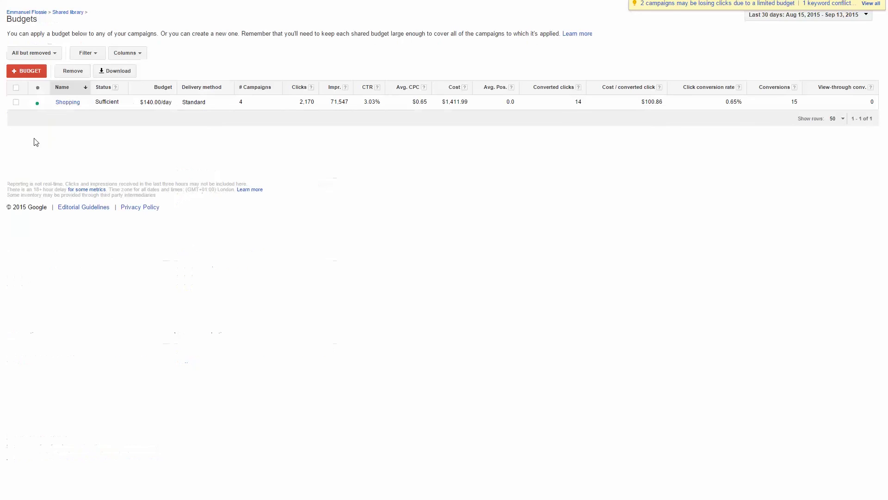
{"action": "left_click", "coordinate": [26, 74]}
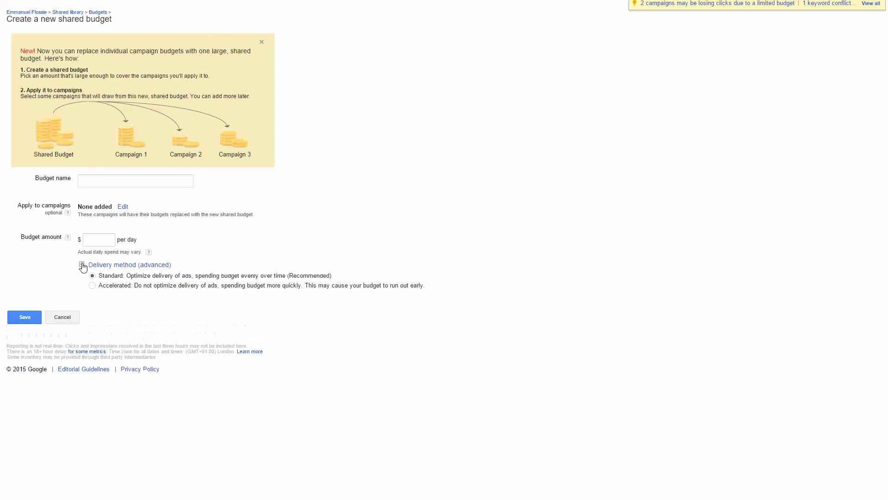
{"action": "left_click", "coordinate": [82, 265]}
{"action": "left_click", "coordinate": [58, 296]}
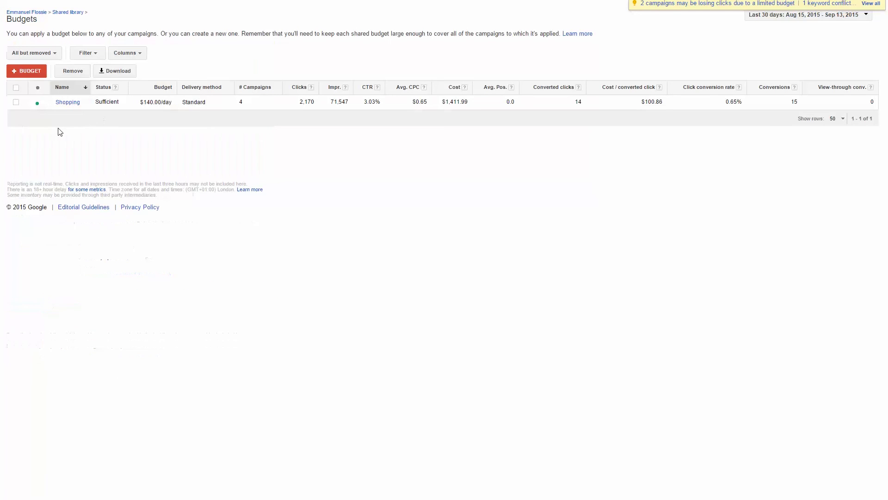
{"action": "mouse_move", "coordinate": [71, 109]}
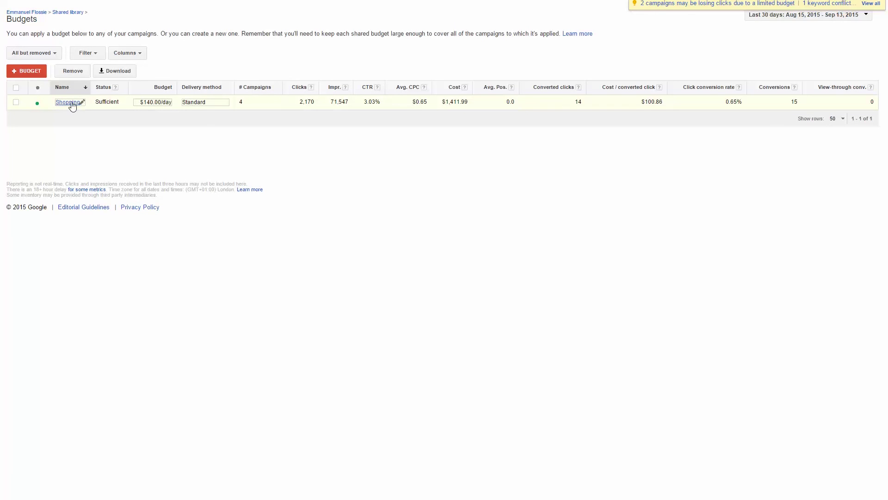
{"action": "left_click", "coordinate": [69, 103]}
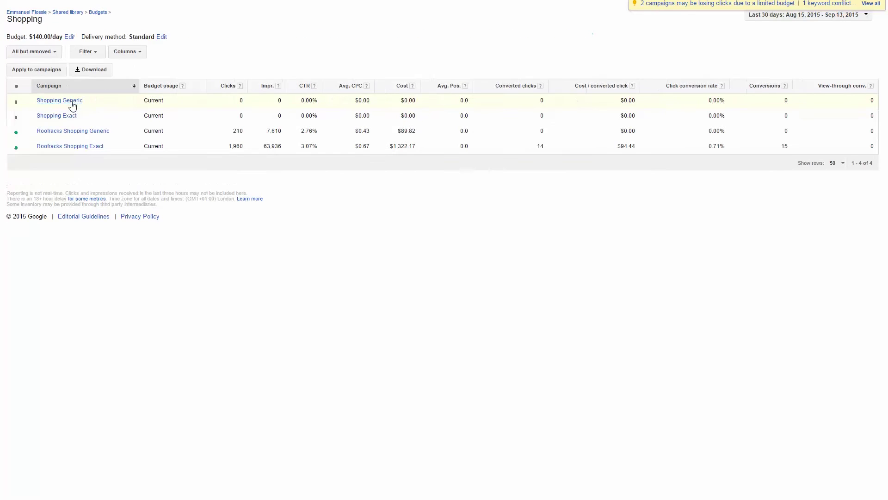
Review which campaigns can use the Shopping budget, cancel, and go back via the breadcrumb.
{"action": "left_click", "coordinate": [33, 73]}
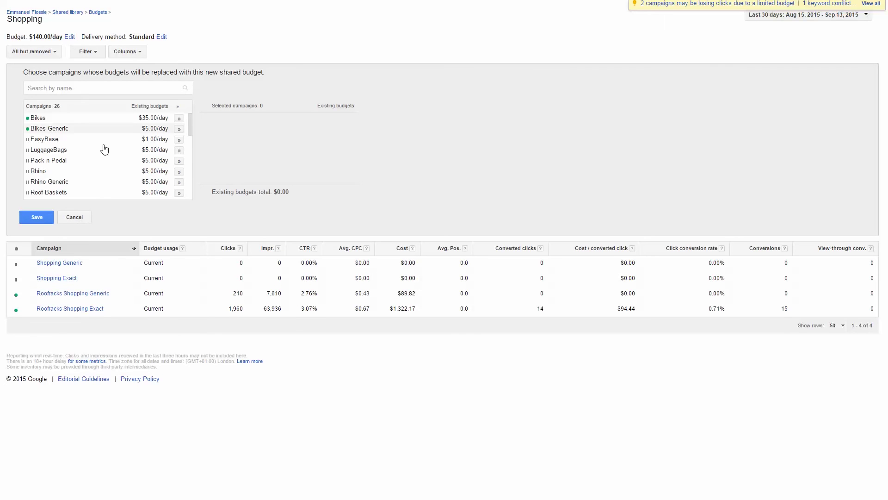
{"action": "left_click", "coordinate": [72, 224]}
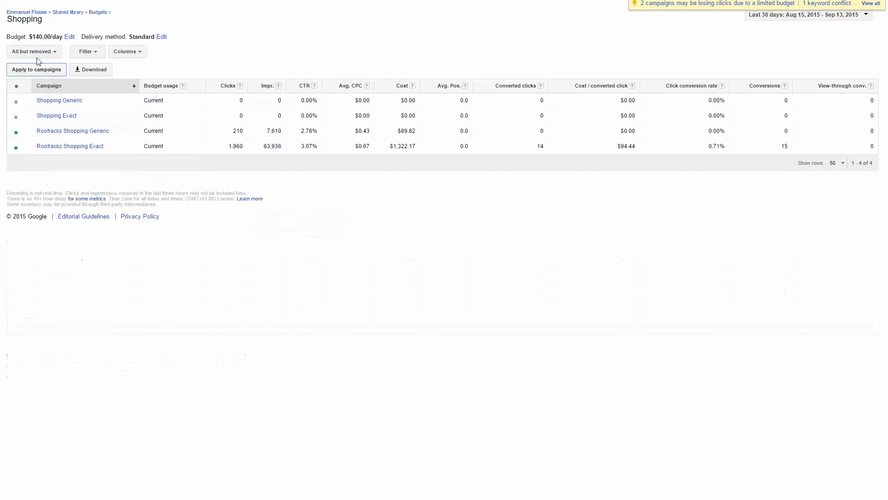
{"action": "left_click", "coordinate": [59, 14]}
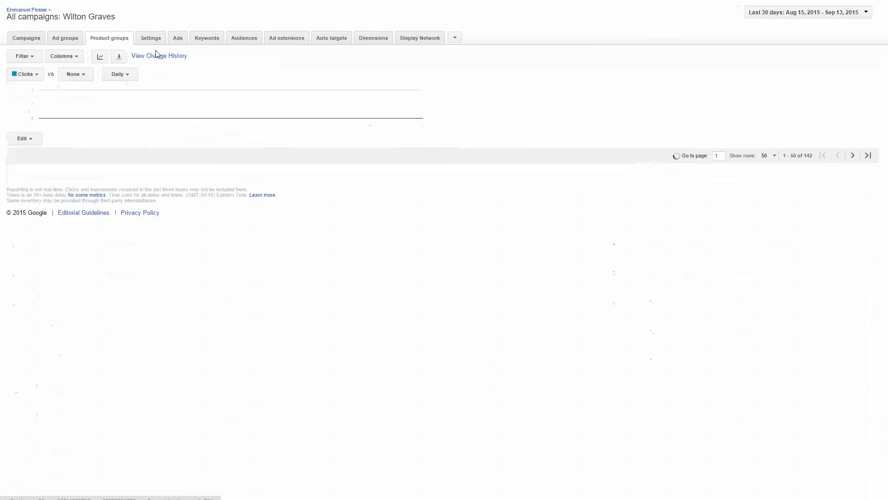
Return to the All campaigns list and scroll through the campaigns.
{"action": "left_click", "coordinate": [29, 38]}
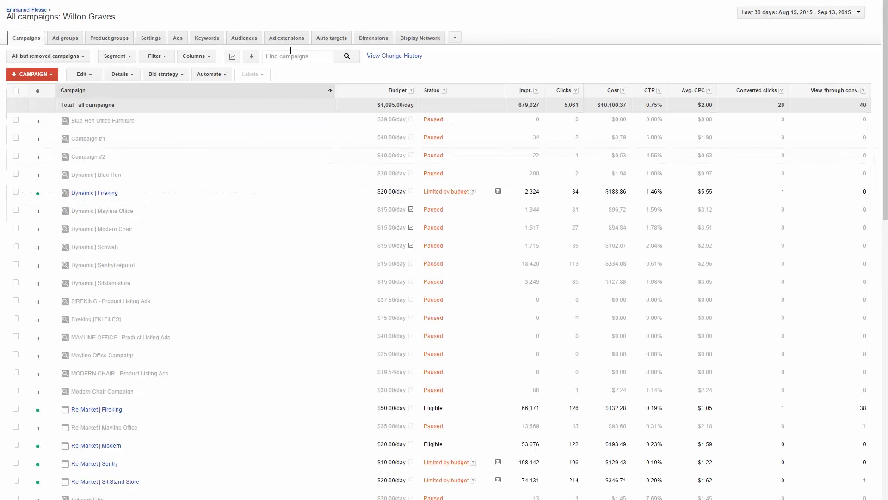
{"action": "scroll", "coordinate": [158, 198], "scroll_direction": "down", "scroll_amount": 6}
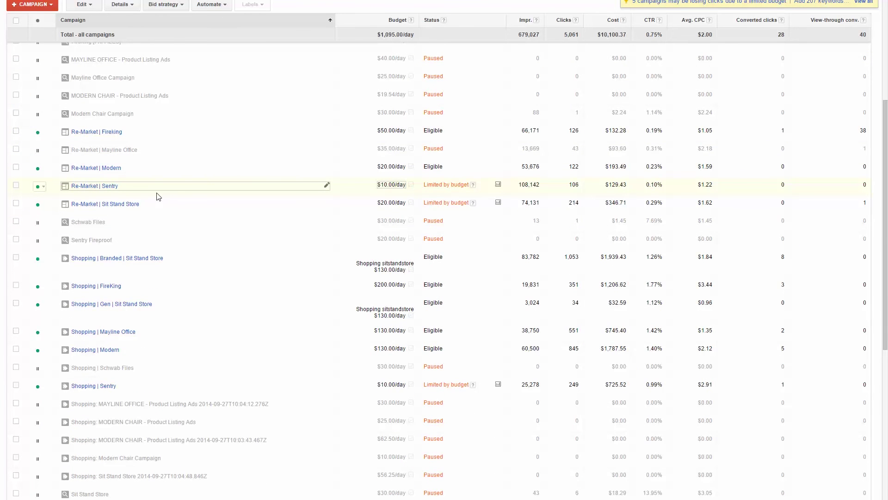
{"action": "scroll", "coordinate": [158, 198], "scroll_direction": "up", "scroll_amount": 5}
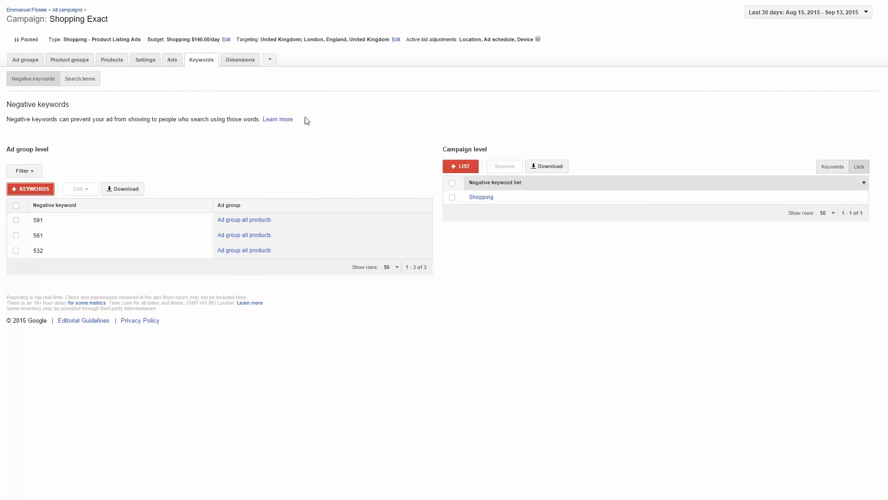